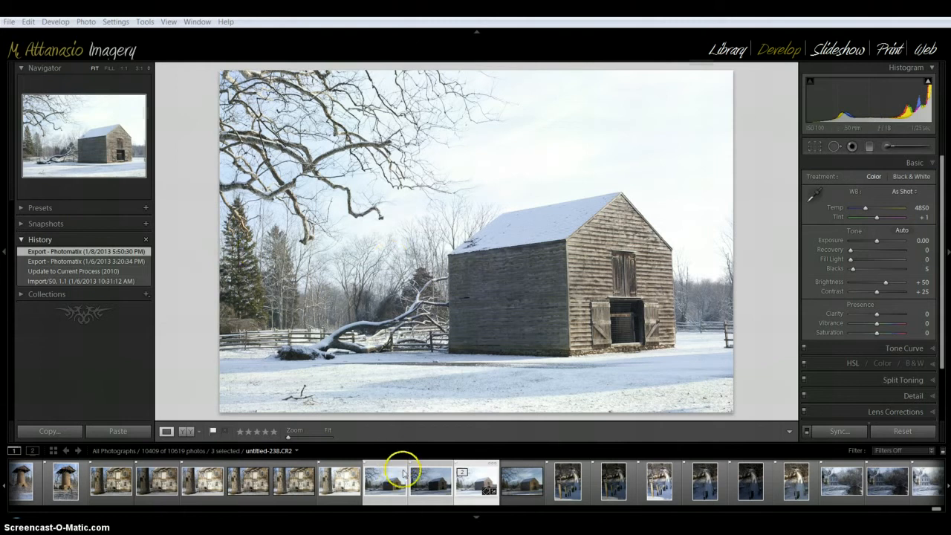
# - Export the three selected barn exposures to Photomatix Pro with image alignment by correcting horizontal and vertical shifts and 16-bit TIFF output
pyautogui.click(429, 483)
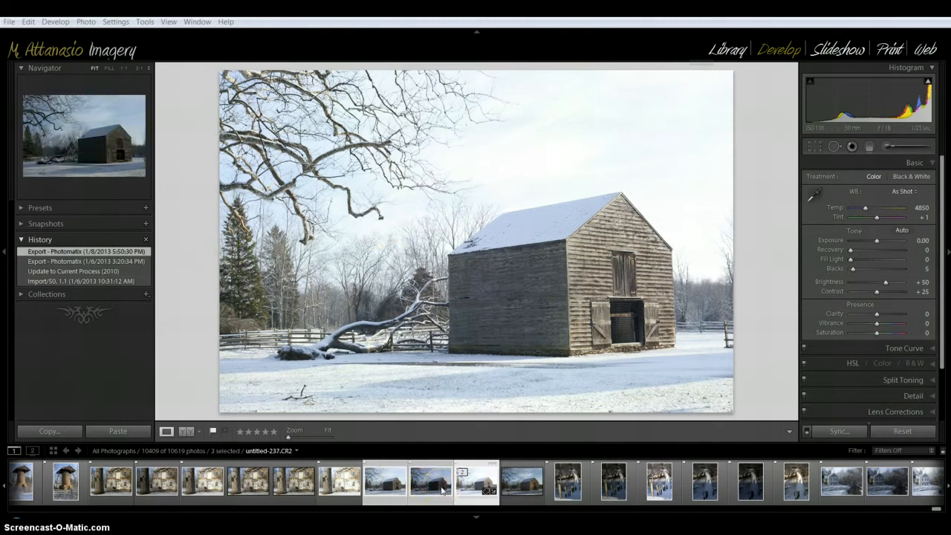
pyautogui.rightClick(441, 488)
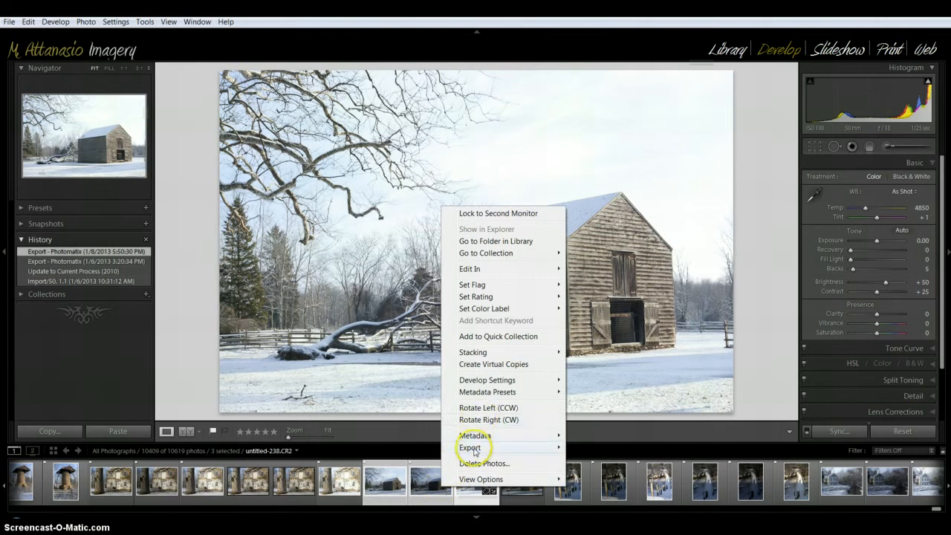
pyautogui.moveTo(473, 449)
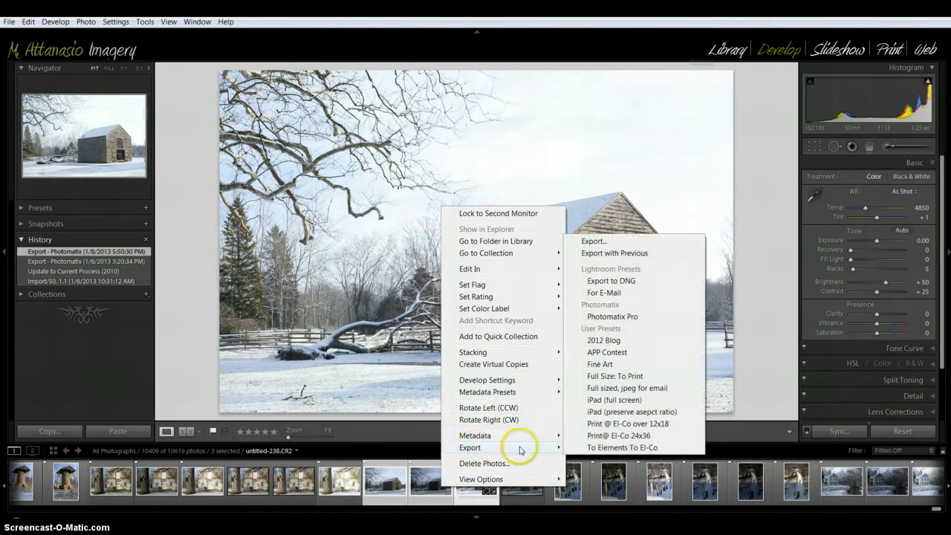
pyautogui.click(611, 316)
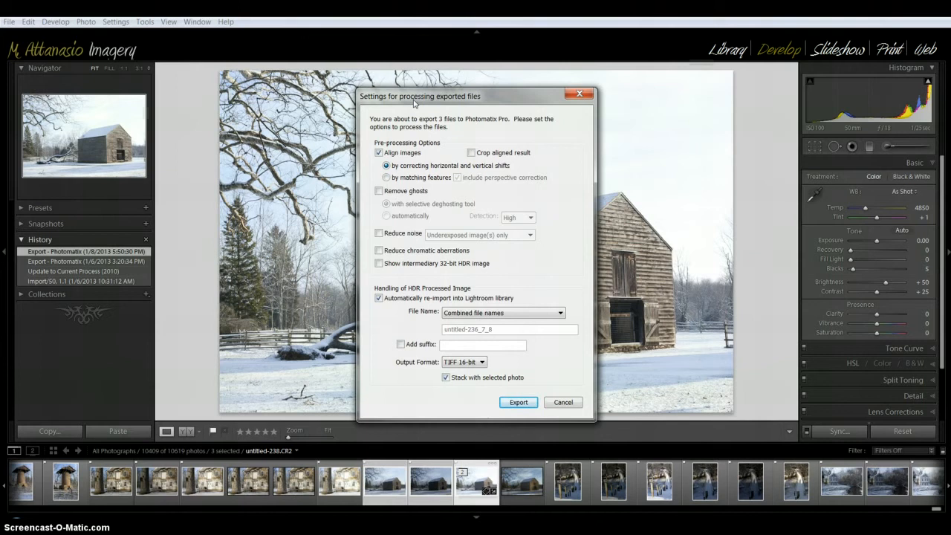
pyautogui.moveTo(402, 196)
pyautogui.click(518, 404)
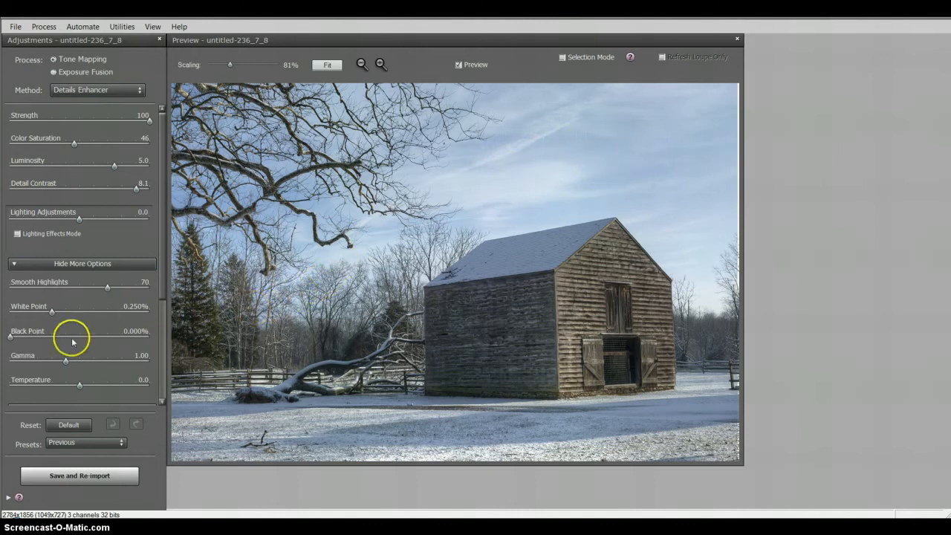
# - Try a Micro-smoothing value of 0.0 on the tone-mapped barn image and undo it
pyautogui.scroll(-2, 95, 335)
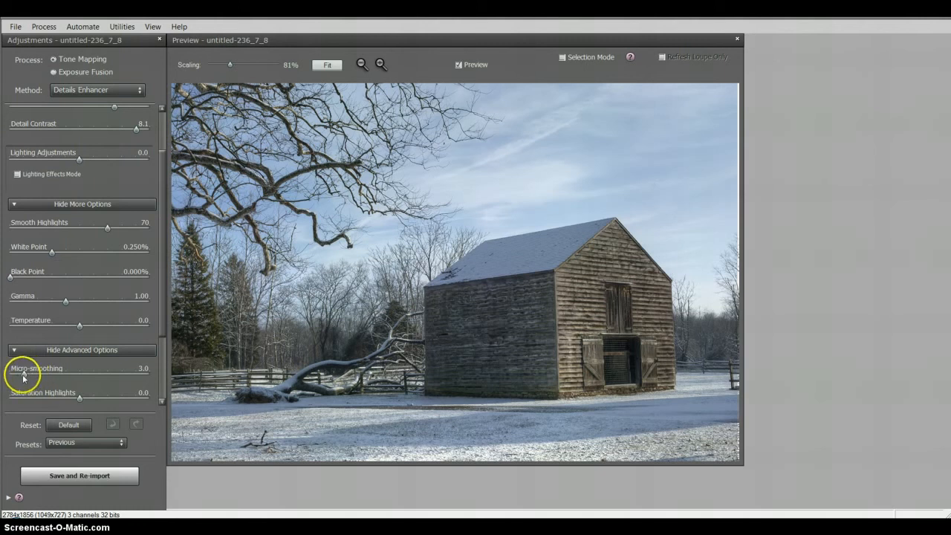
pyautogui.moveTo(23, 376); pyautogui.dragTo(10, 376)
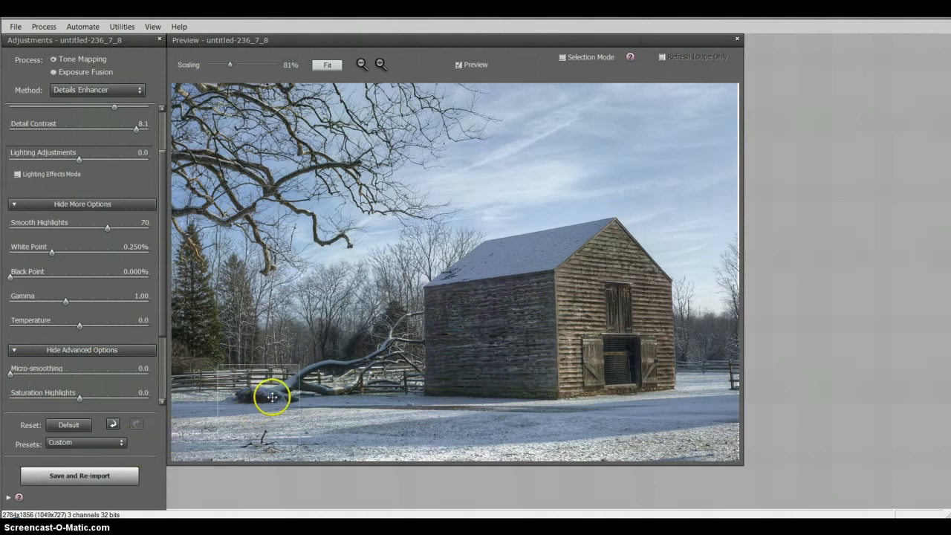
pyautogui.click(113, 424)
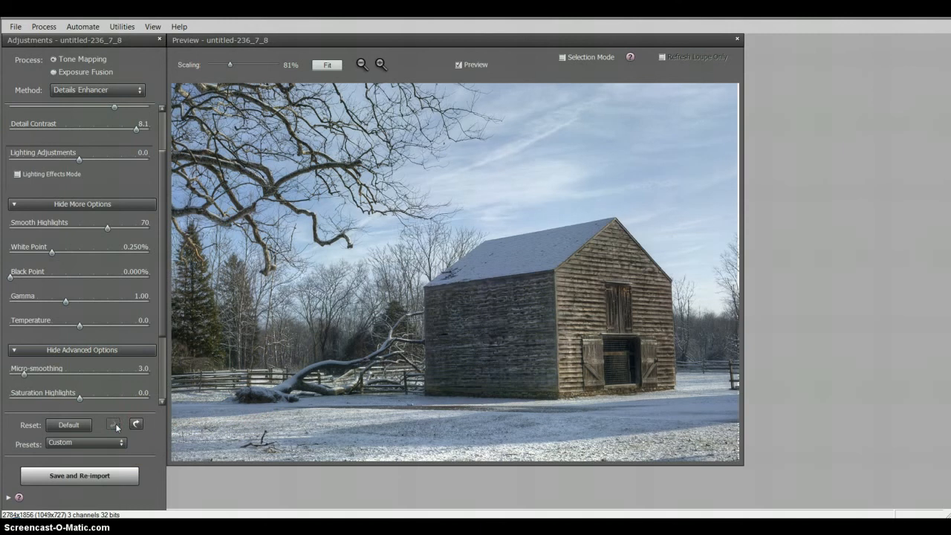
# - Save and re-import the tone-mapped barn image into Lightroom and select untitled-236_7_8-2.tif for editing
pyautogui.click(81, 477)
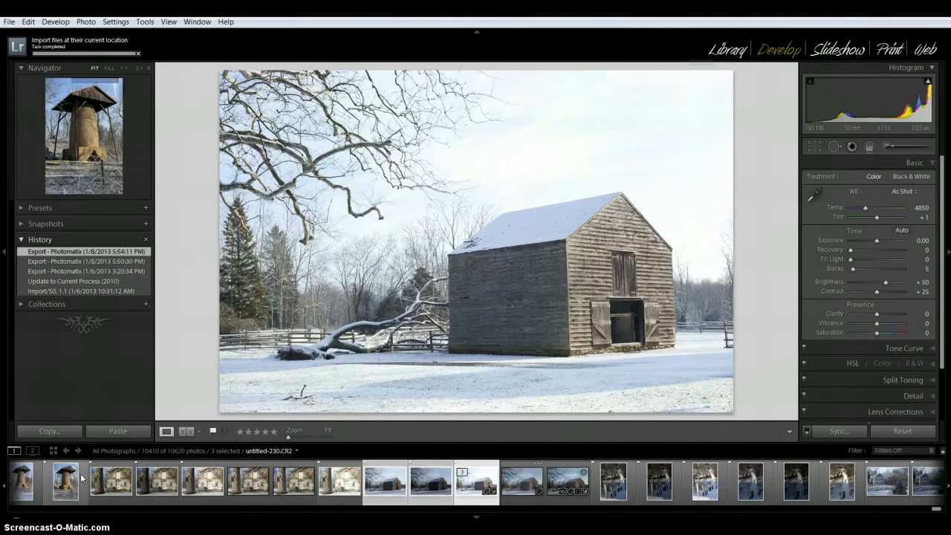
pyautogui.click(512, 484)
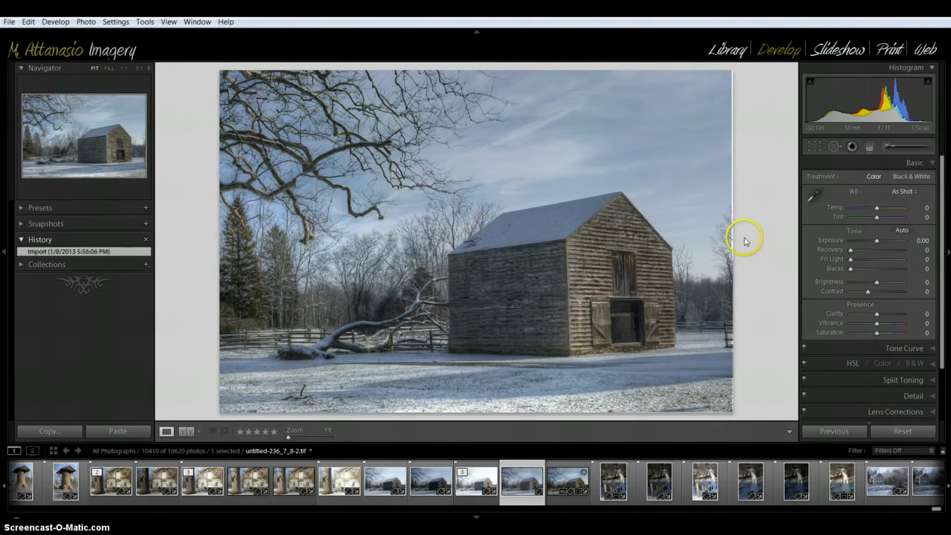
# - Crop thin strips off the edges of the barn photo to remove the alignment borders
pyautogui.click(814, 147)
pyautogui.moveTo(735, 241); pyautogui.dragTo(732, 240)
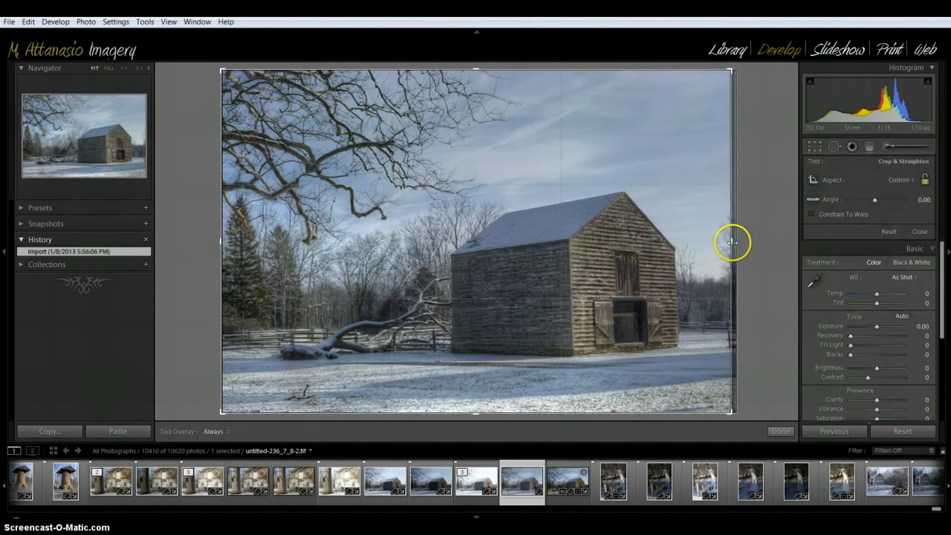
pyautogui.moveTo(474, 409); pyautogui.dragTo(475, 408)
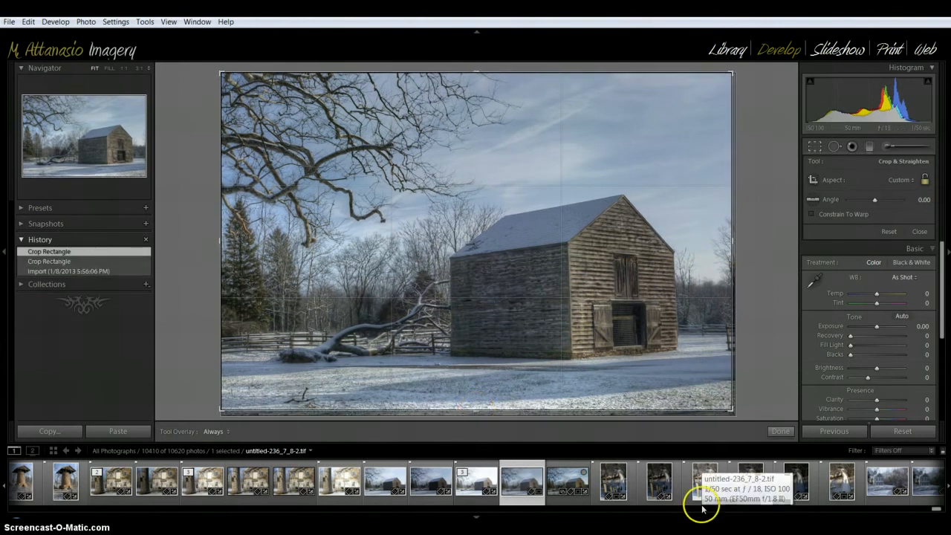
pyautogui.click(777, 431)
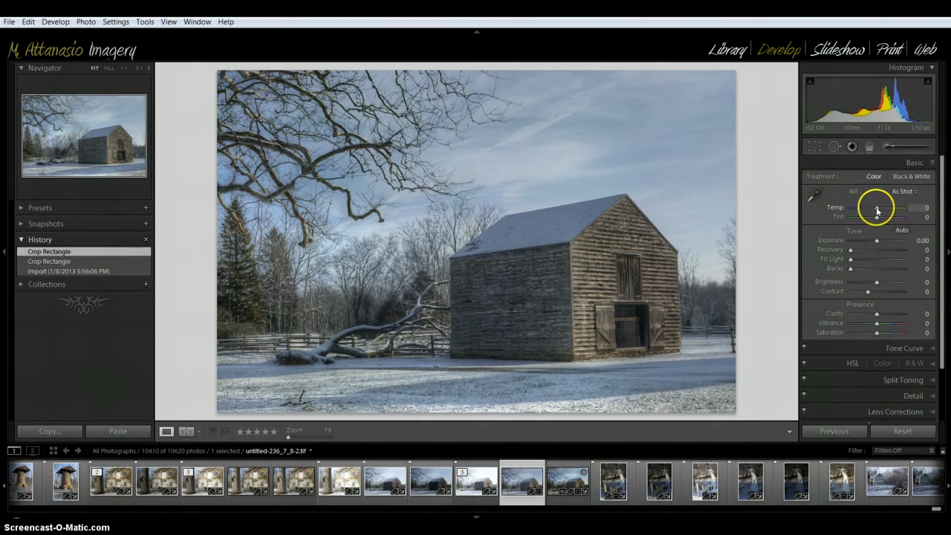
# - Set the white balance to Temp +13 and Tint +4, and raise Clarity to +55
pyautogui.moveTo(876, 212); pyautogui.dragTo(878, 212)
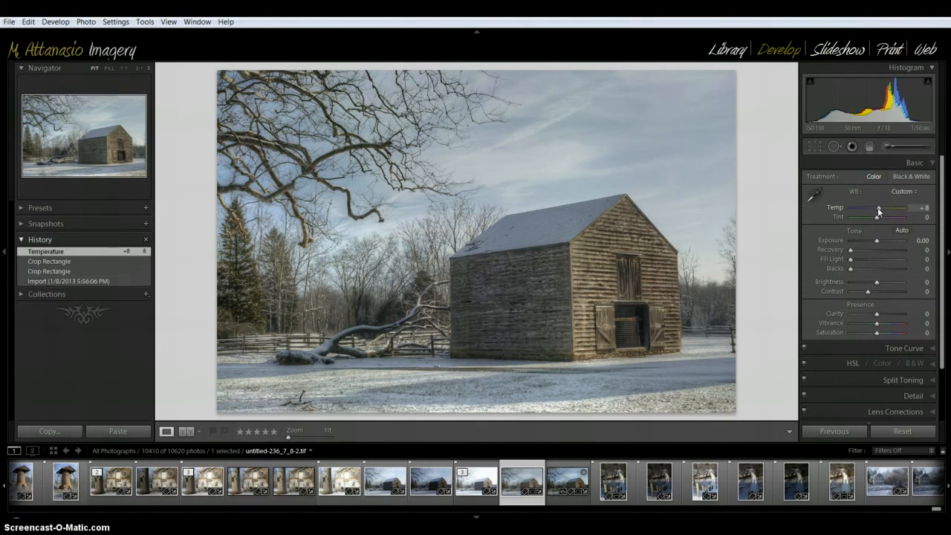
pyautogui.click(878, 216)
pyautogui.moveTo(878, 216); pyautogui.dragTo(879, 221)
pyautogui.moveTo(878, 218); pyautogui.dragTo(876, 218)
pyautogui.moveTo(878, 217); pyautogui.dragTo(878, 217)
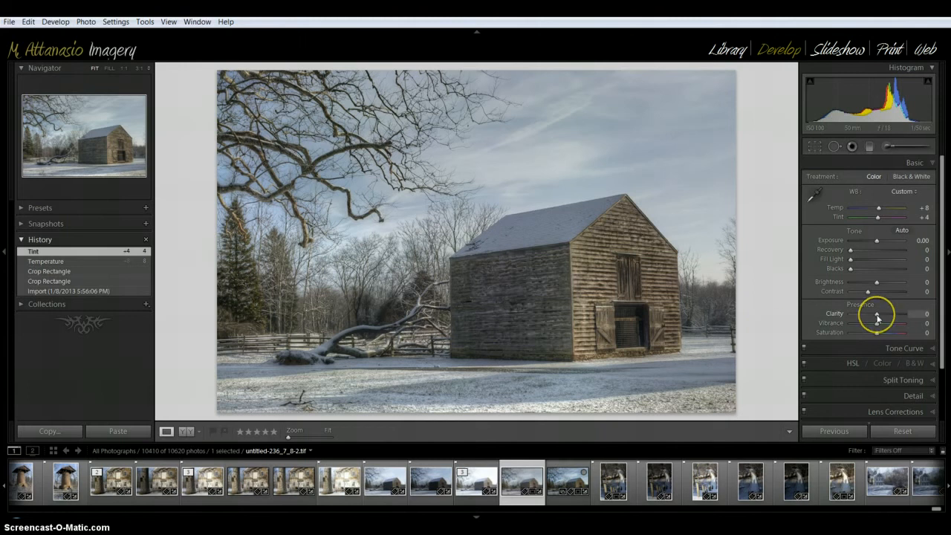
pyautogui.moveTo(877, 318); pyautogui.dragTo(891, 313)
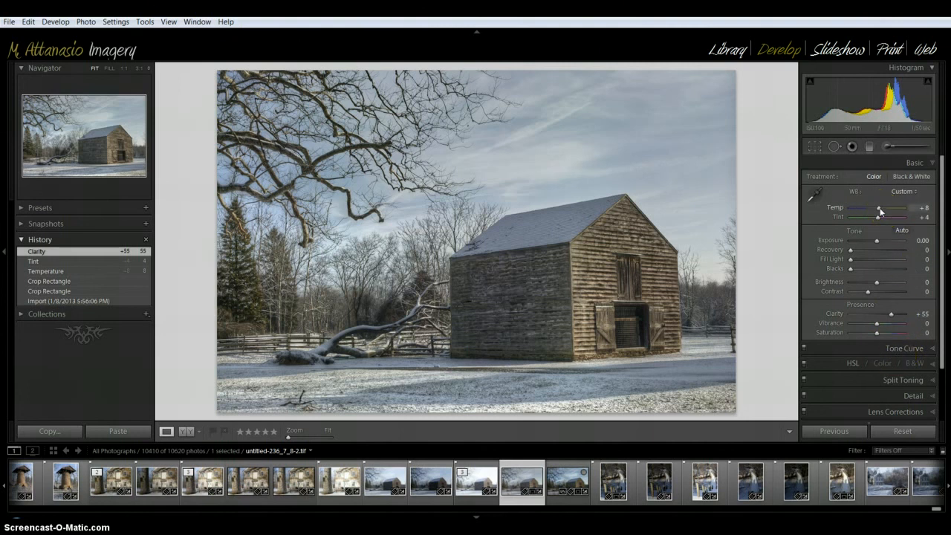
pyautogui.moveTo(879, 211); pyautogui.dragTo(880, 211)
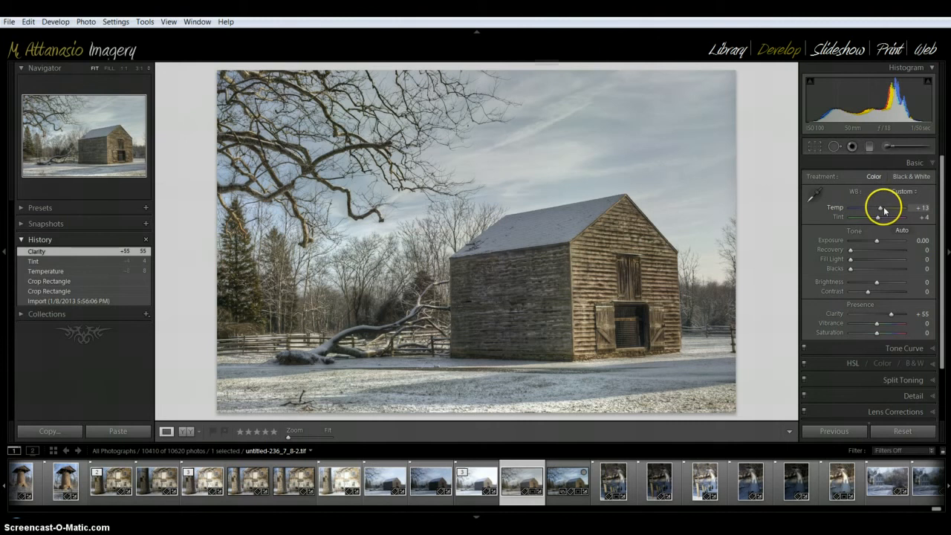
# - Adjust the tone curve by targeting the barn's side wall to bring Darks to -29 and setting Lights to +13
pyautogui.click(904, 347)
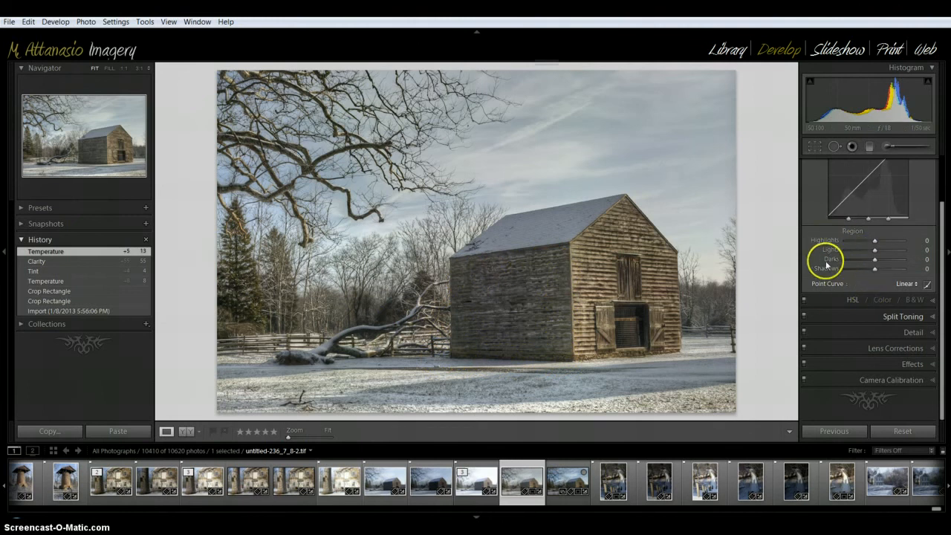
pyautogui.scroll(1, 823, 258)
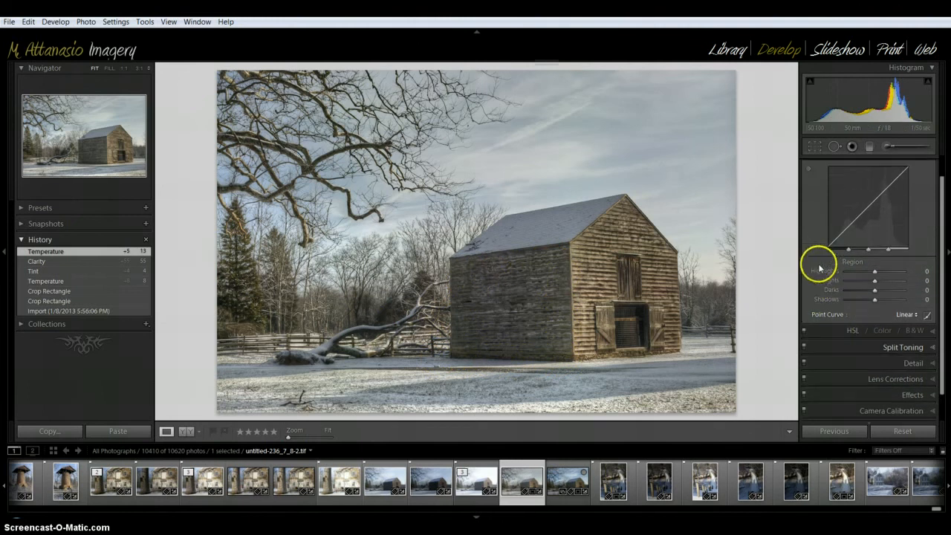
pyautogui.click(809, 170)
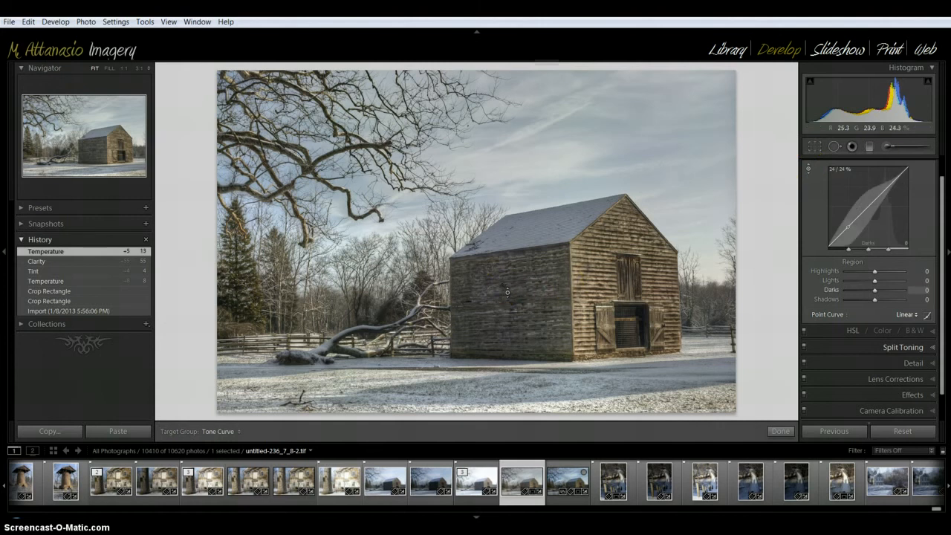
pyautogui.moveTo(507, 292); pyautogui.dragTo(507, 319)
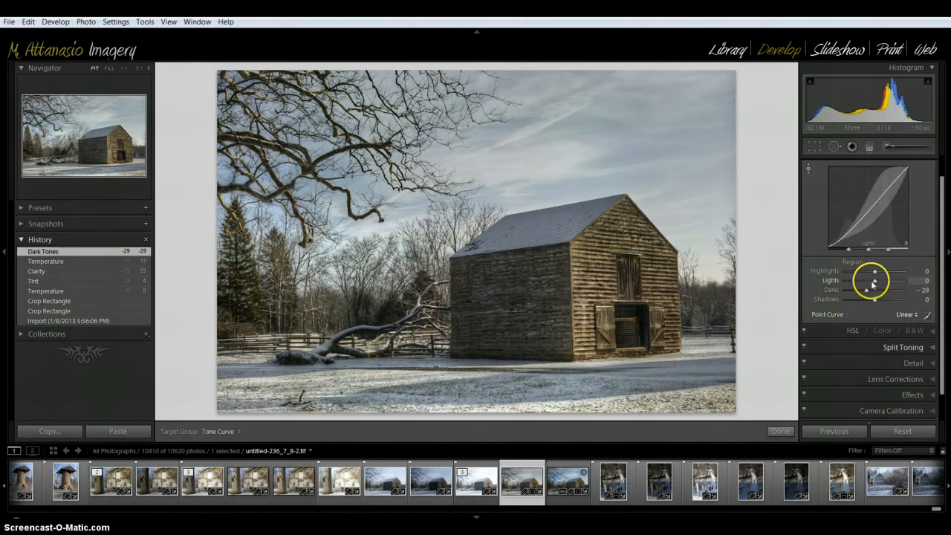
pyautogui.moveTo(876, 283); pyautogui.dragTo(881, 285)
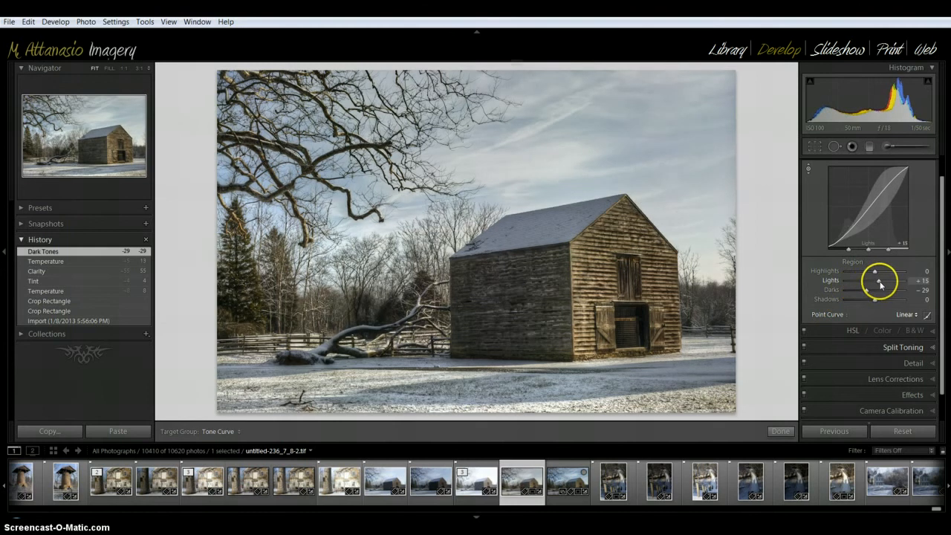
pyautogui.moveTo(881, 284); pyautogui.dragTo(880, 285)
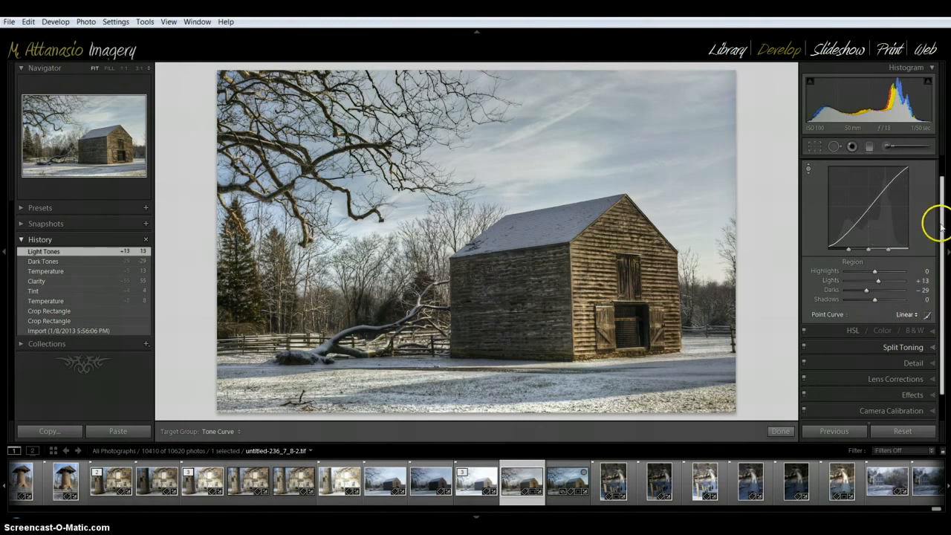
# - Target the sky to raise saturation to Aqua +20 and Blue +64, and lower luminance to Aqua -8 and Blue -23
pyautogui.moveTo(940, 221); pyautogui.dragTo(945, 176)
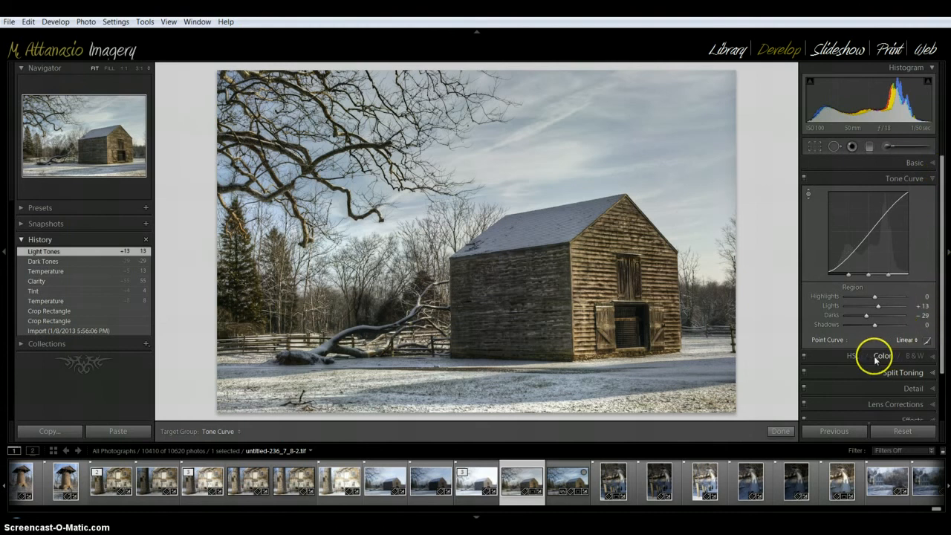
pyautogui.click(832, 358)
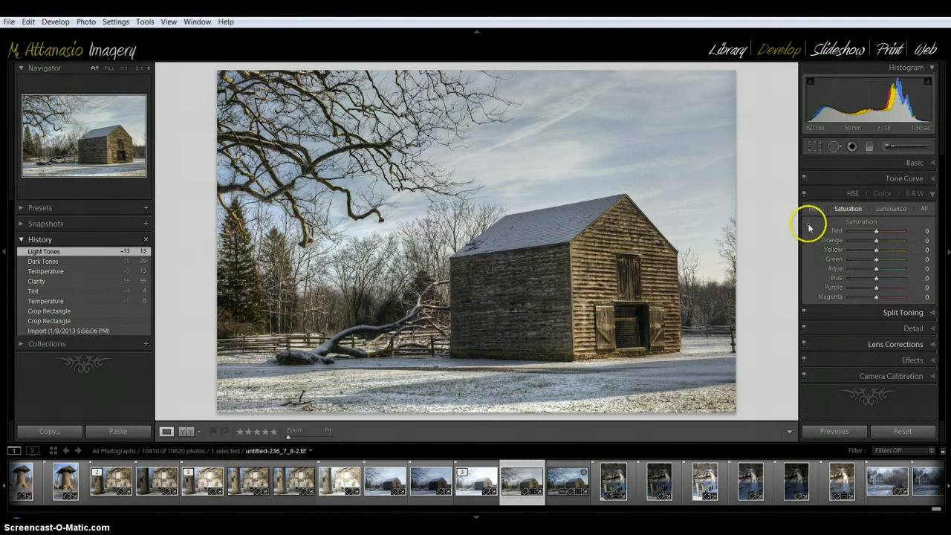
pyautogui.click(808, 225)
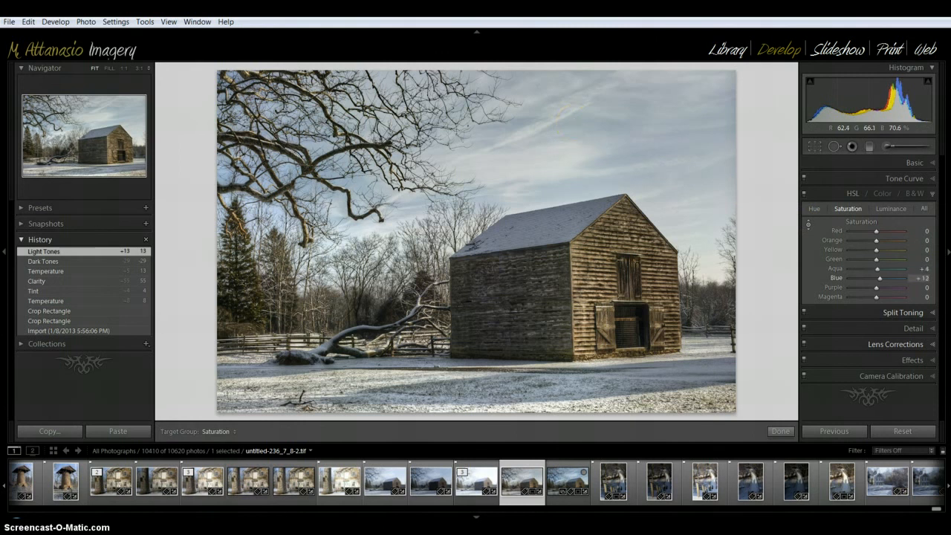
pyautogui.moveTo(584, 111); pyautogui.dragTo(596, 82)
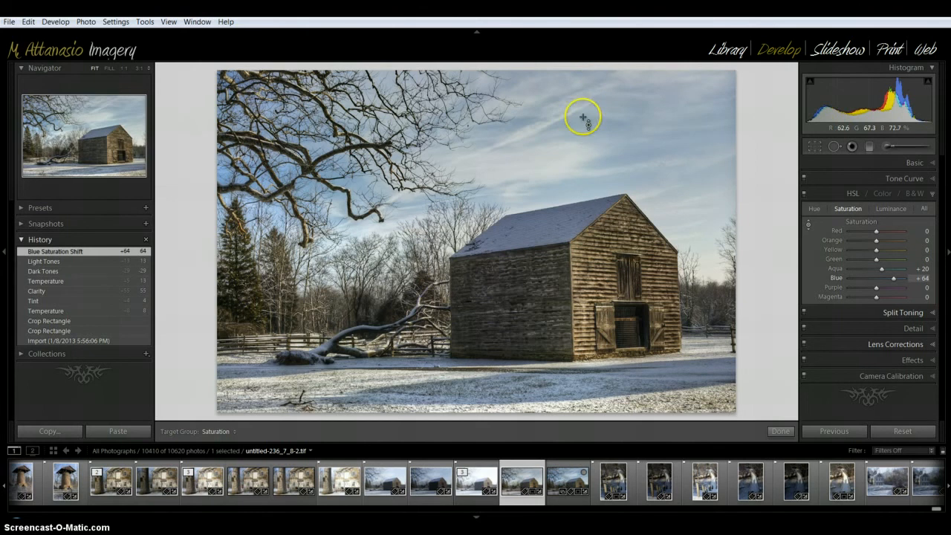
pyautogui.click(888, 209)
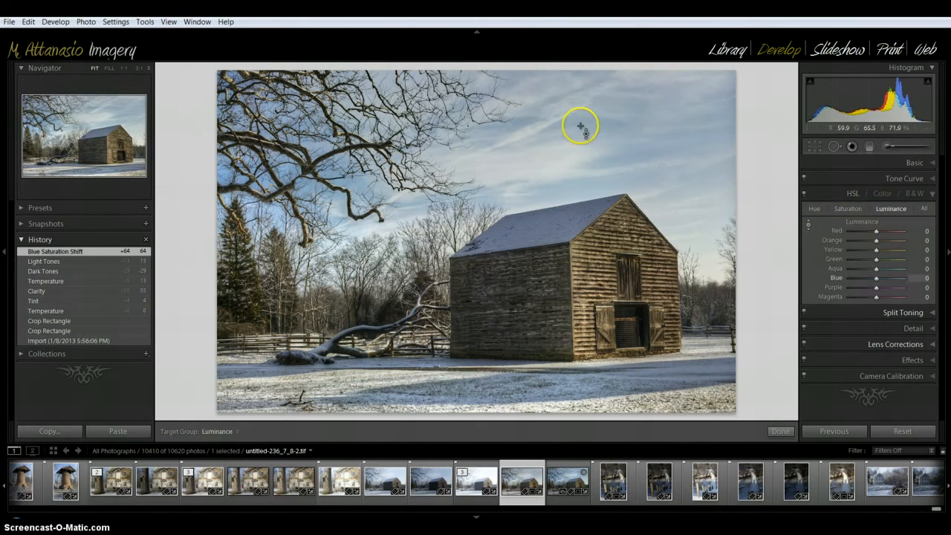
pyautogui.moveTo(581, 127)
pyautogui.mouseDown()
pyautogui.moveTo(582, 141)
pyautogui.moveTo(581, 126)
pyautogui.mouseUp()
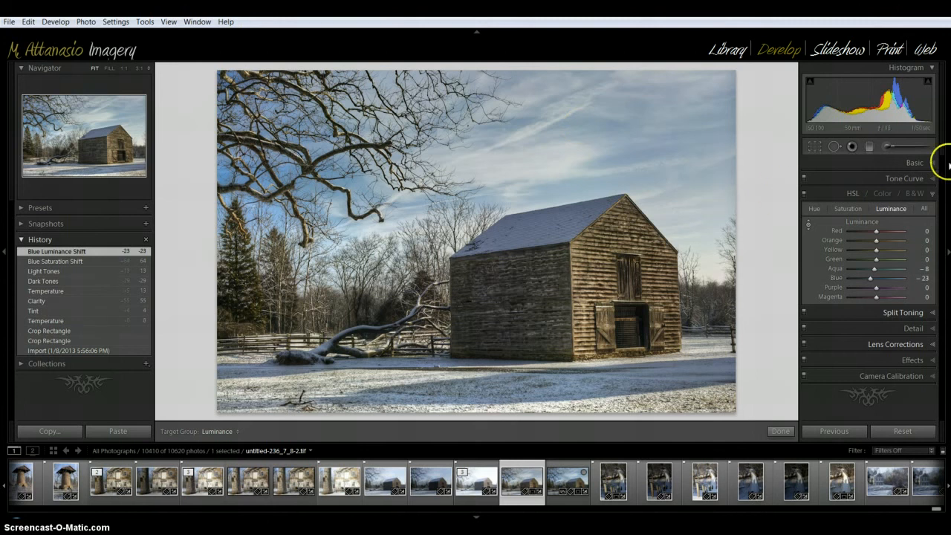
# - Set Contrast to +10 and Vibrance to +19, trying a Saturation change and resetting it to 0
pyautogui.click(933, 164)
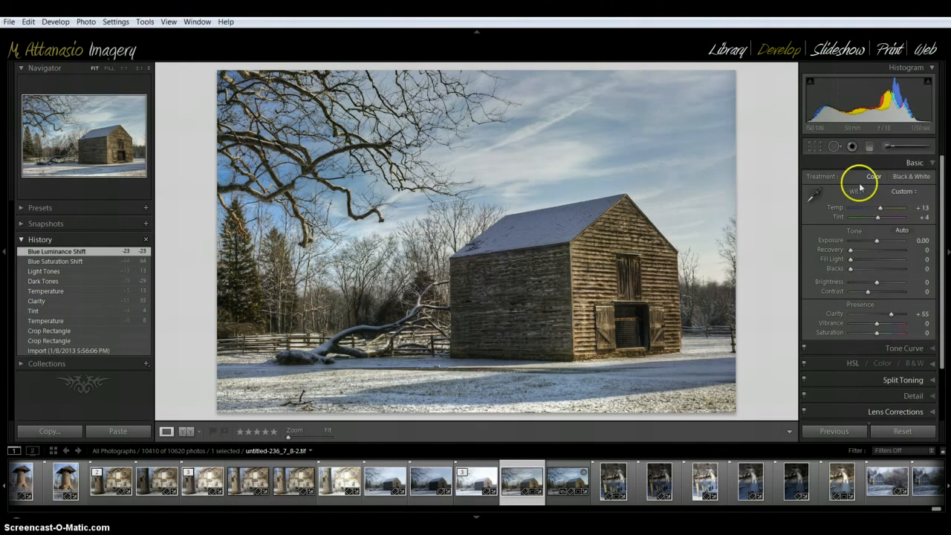
pyautogui.click(867, 292)
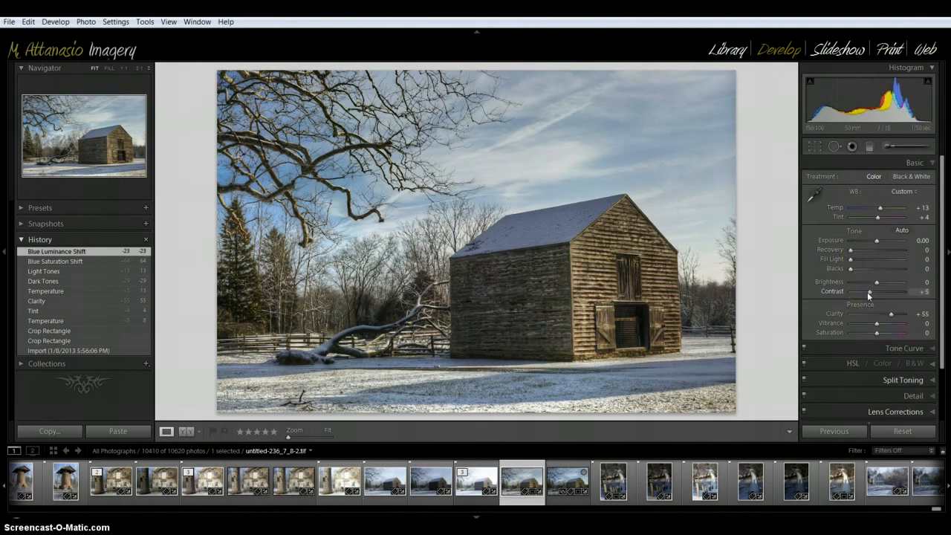
pyautogui.click(867, 292)
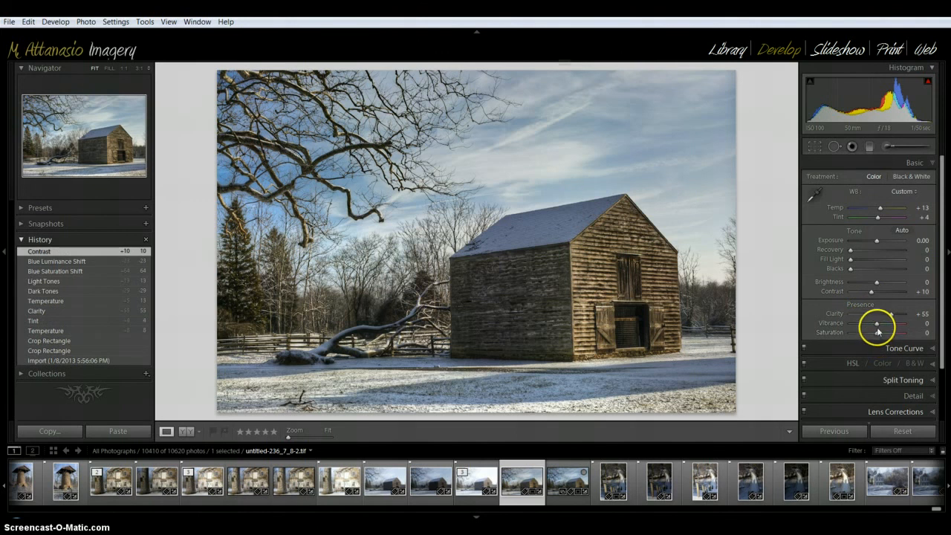
pyautogui.moveTo(877, 327); pyautogui.dragTo(884, 328)
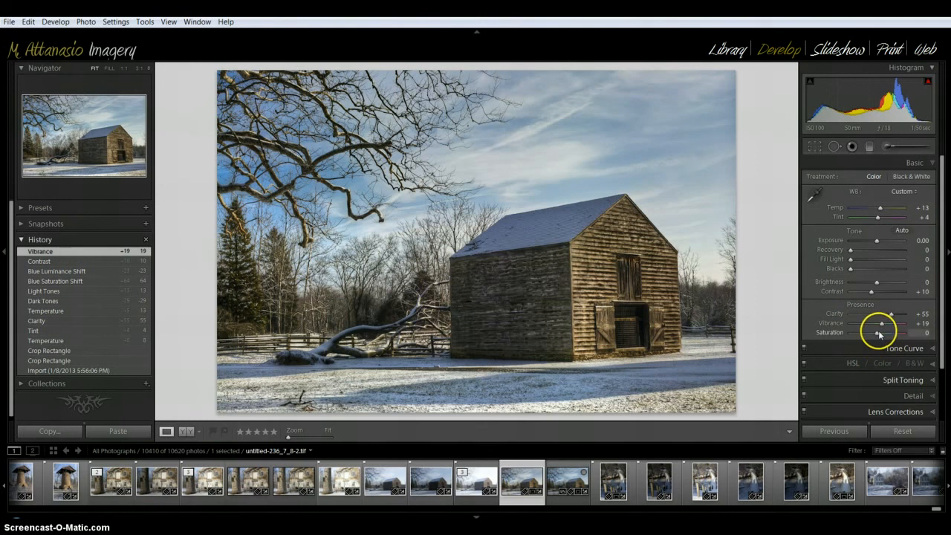
pyautogui.moveTo(877, 333); pyautogui.dragTo(882, 335)
pyautogui.doubleClick(837, 333)
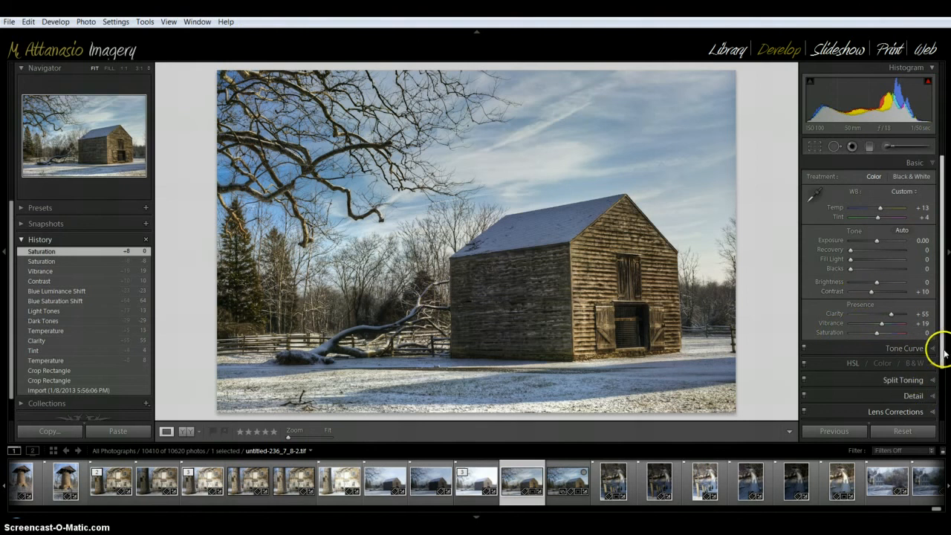
# - Set the sharpening Amount to 69 and, using the mask preview, the sharpening Masking to 40
pyautogui.scroll(-3, 935, 350)
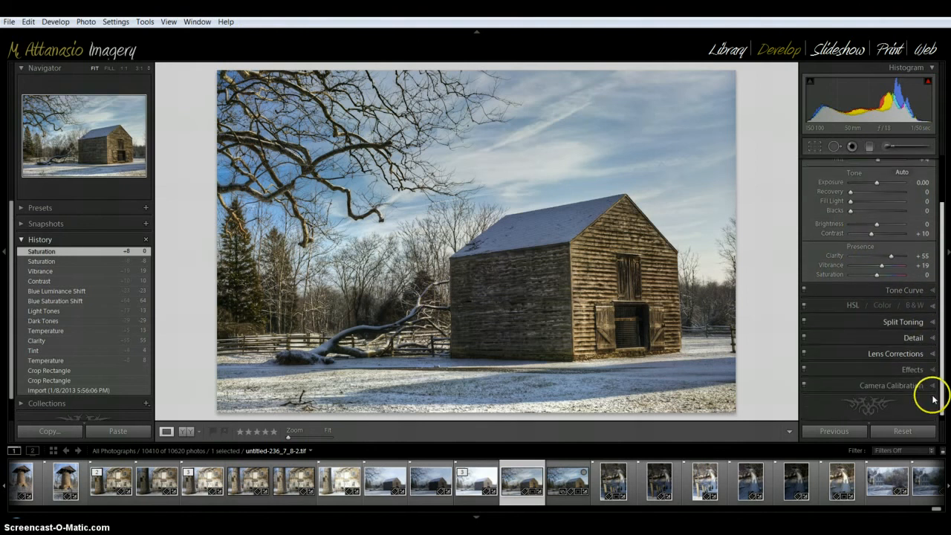
pyautogui.click(924, 331)
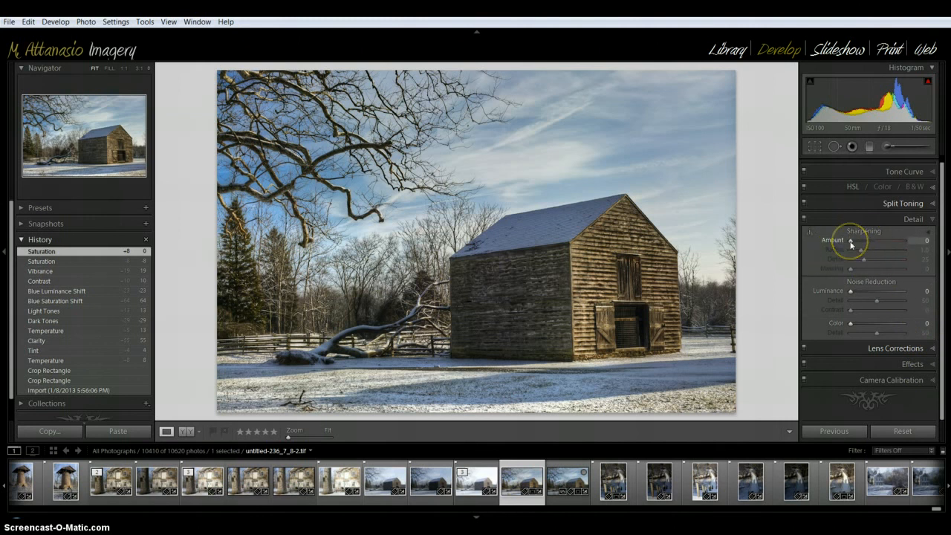
pyautogui.moveTo(850, 242); pyautogui.dragTo(876, 247)
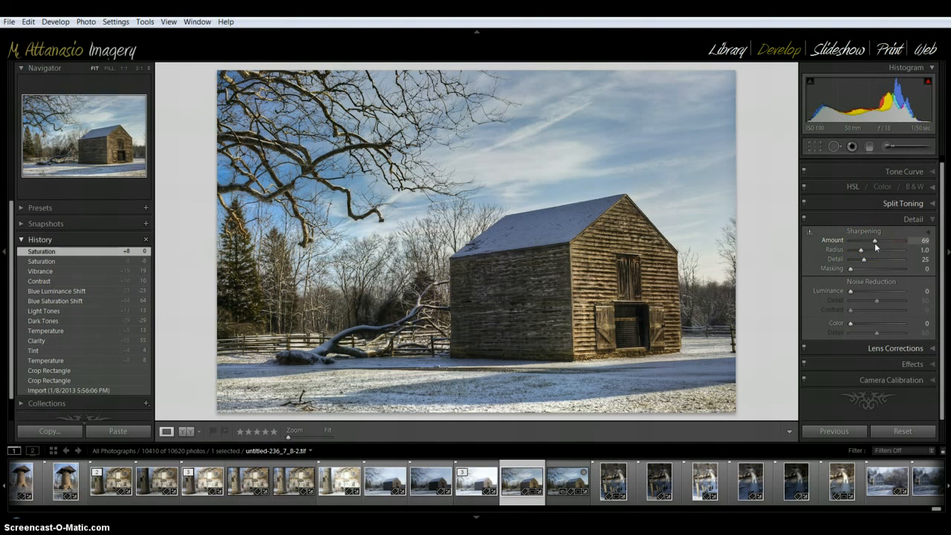
pyautogui.click(875, 243)
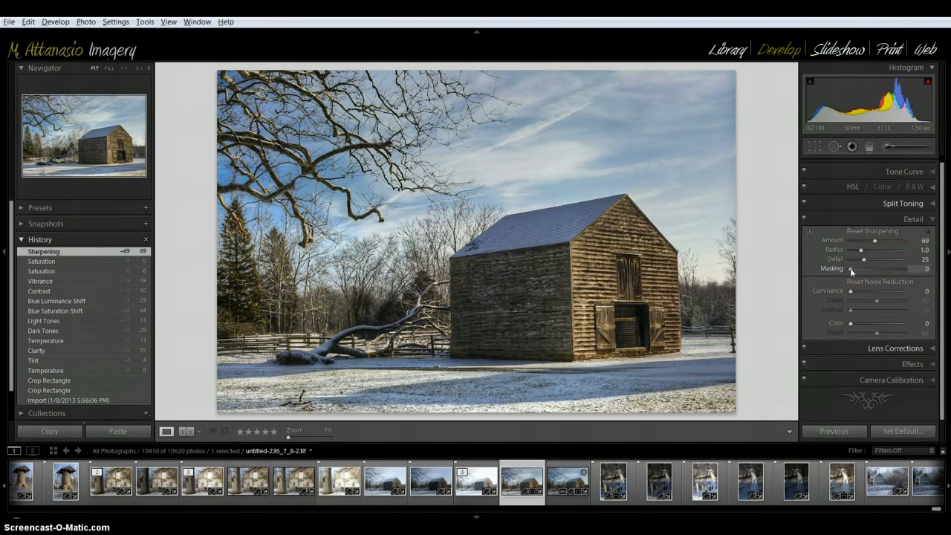
pyautogui.keyDown('alt'); pyautogui.click(852, 269); pyautogui.keyUp('alt')
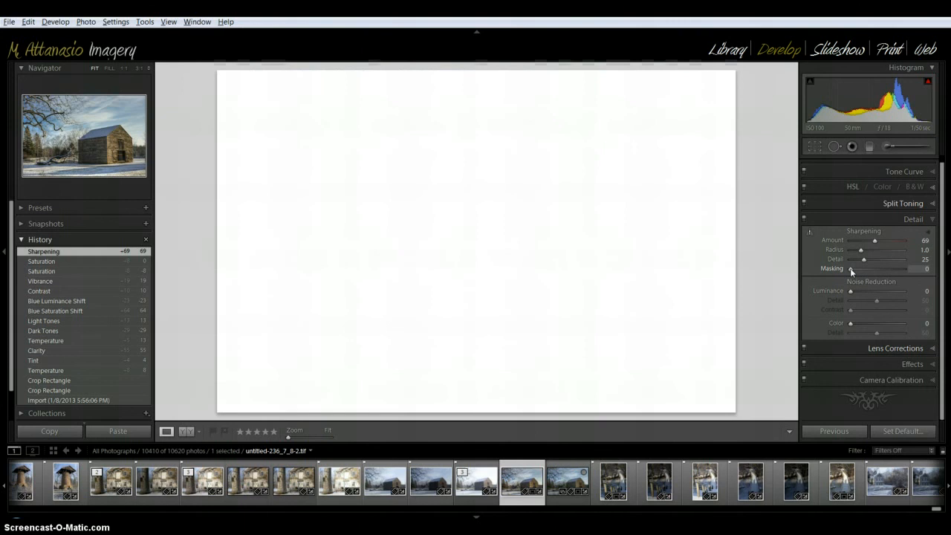
pyautogui.moveTo(852, 269); pyautogui.dragTo(872, 273)
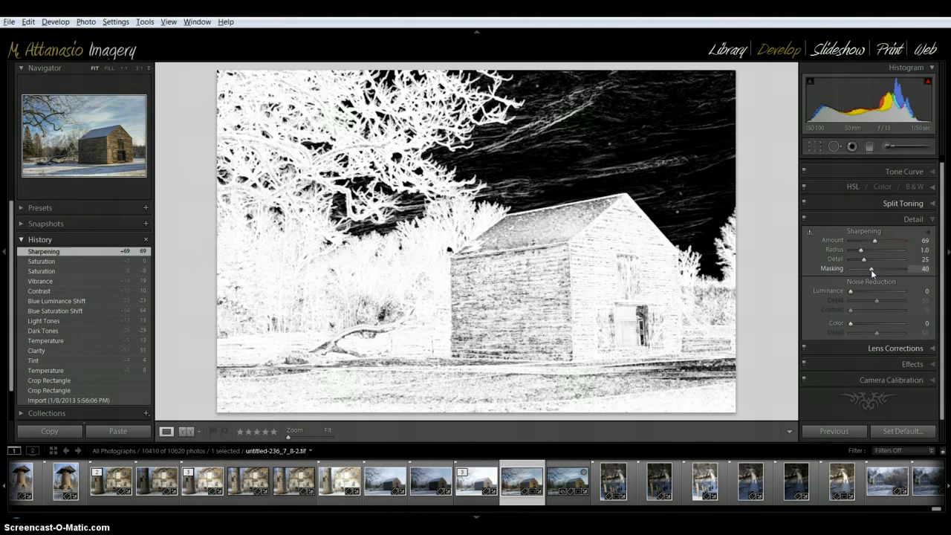
pyautogui.moveTo(872, 273); pyautogui.dragTo(872, 273)
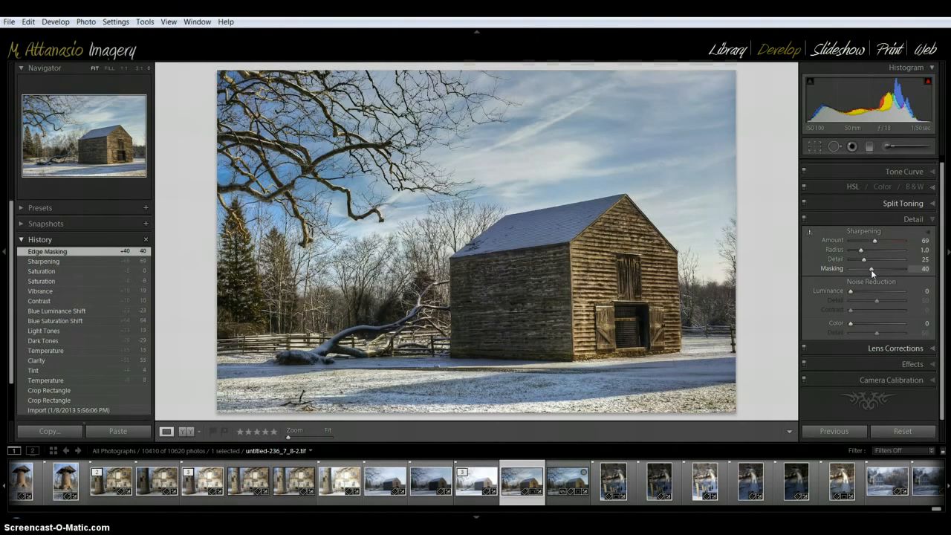
# - Set the post-crop vignetting Amount to -8 and raise Blacks to 1
pyautogui.click(934, 364)
pyautogui.moveTo(874, 295); pyautogui.dragTo(875, 290)
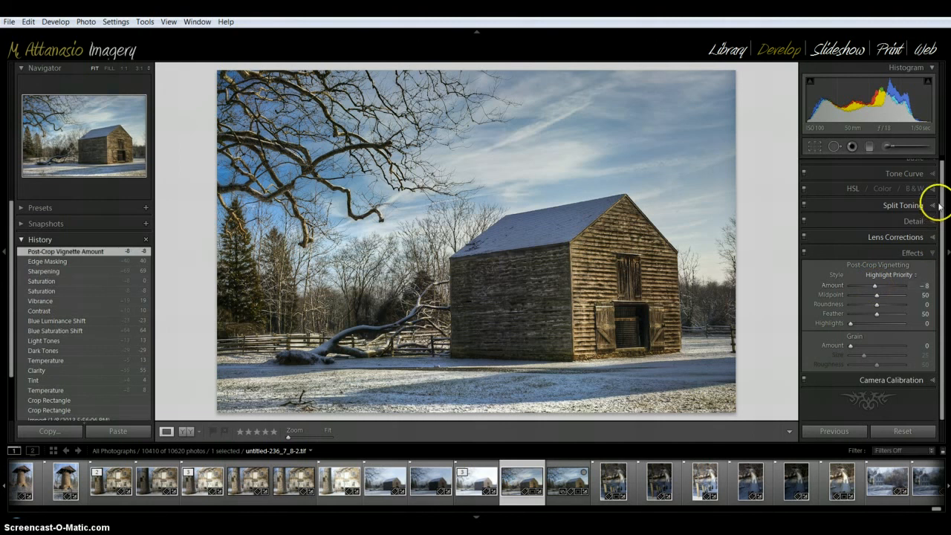
pyautogui.scroll(1, 942, 201)
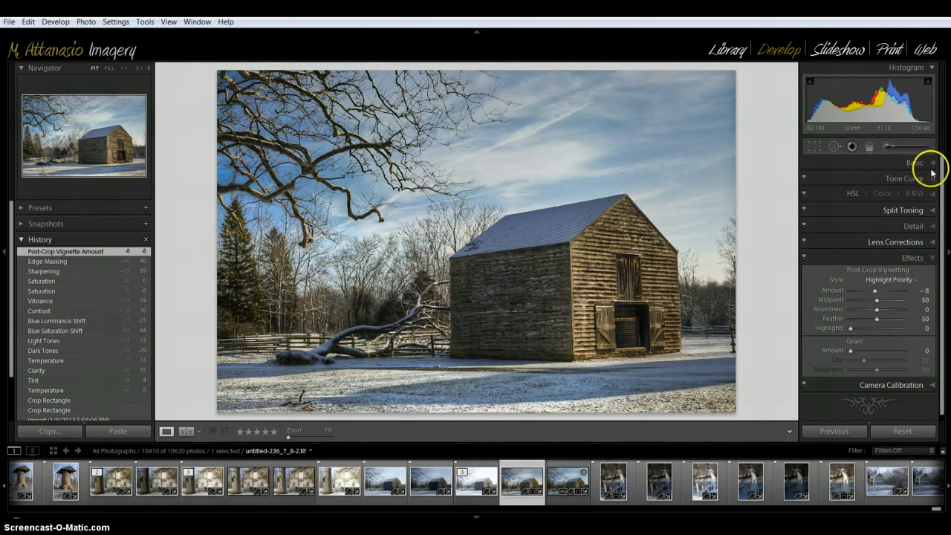
pyautogui.click(930, 163)
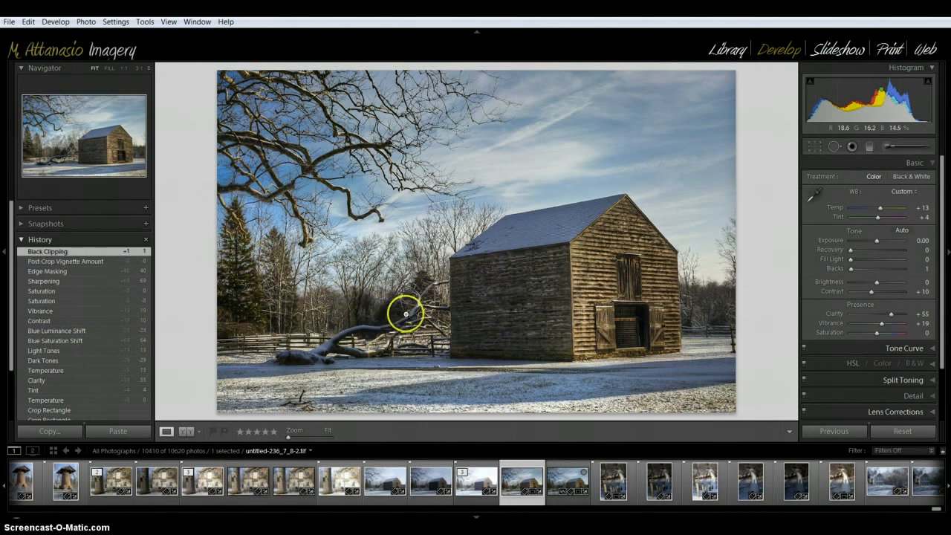
pyautogui.click(935, 165)
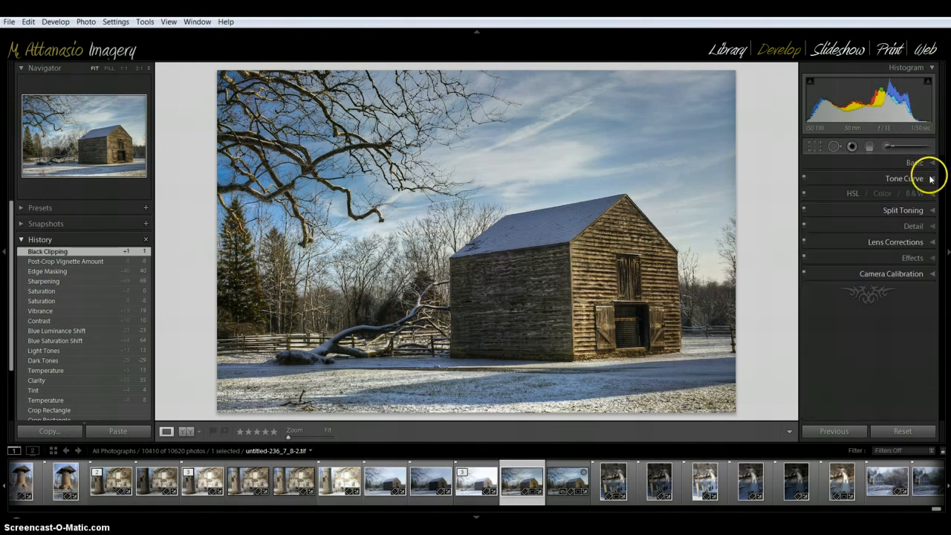
# - Brighten the dark area around the fallen tree with an adjustment brush at Brightness 16 and size 12
pyautogui.click(887, 148)
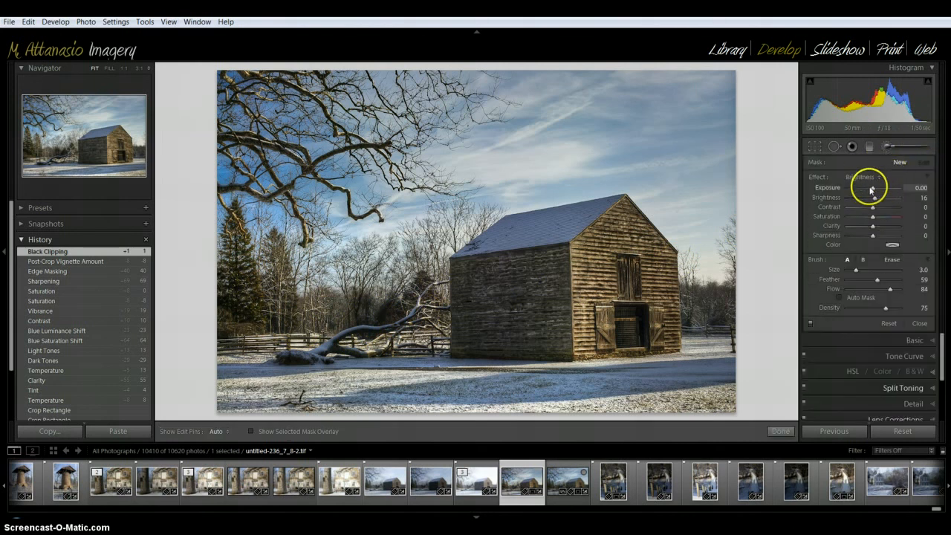
pyautogui.scroll(5, 371, 290)
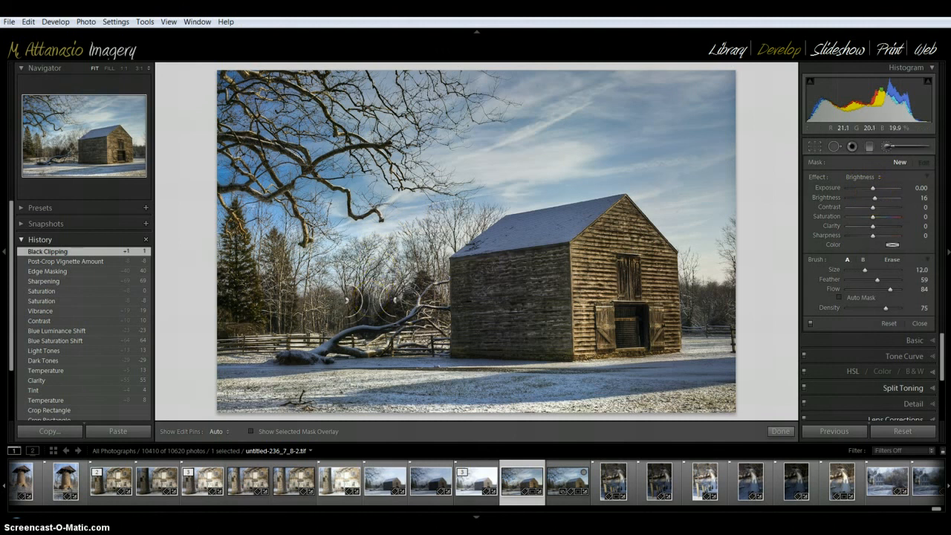
pyautogui.moveTo(371, 297)
pyautogui.mouseDown()
pyautogui.moveTo(408, 297)
pyautogui.moveTo(365, 336)
pyautogui.moveTo(365, 323)
pyautogui.moveTo(368, 341)
pyautogui.moveTo(430, 291)
pyautogui.moveTo(416, 308)
pyautogui.moveTo(294, 352)
pyautogui.moveTo(369, 343)
pyautogui.moveTo(418, 296)
pyautogui.moveTo(391, 321)
pyautogui.moveTo(358, 326)
pyautogui.moveTo(397, 314)
pyautogui.moveTo(291, 339)
pyautogui.mouseUp()
pyautogui.press('h')
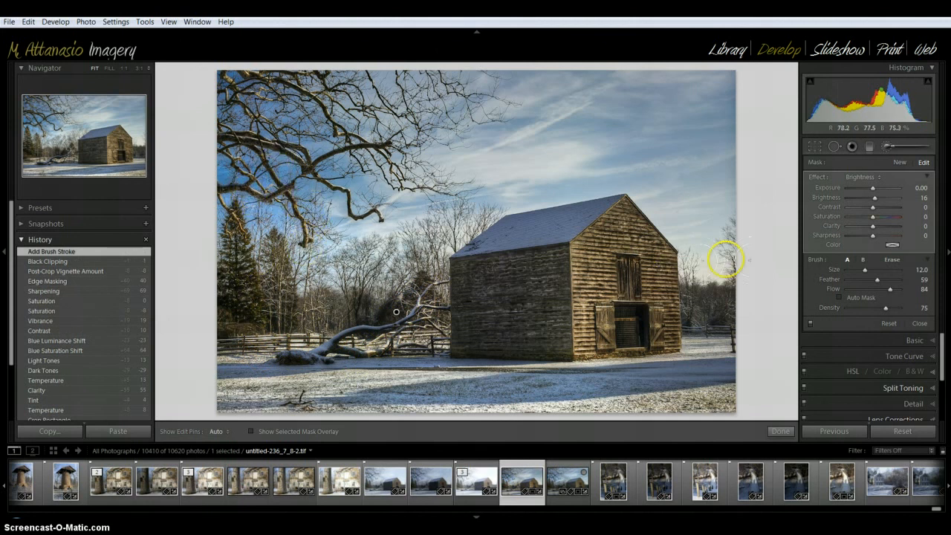
# - Start a new brush mask at Brightness -24 and size 3, enlarge the image area, and darken the overhanging branch at the image's left edge
pyautogui.click(899, 162)
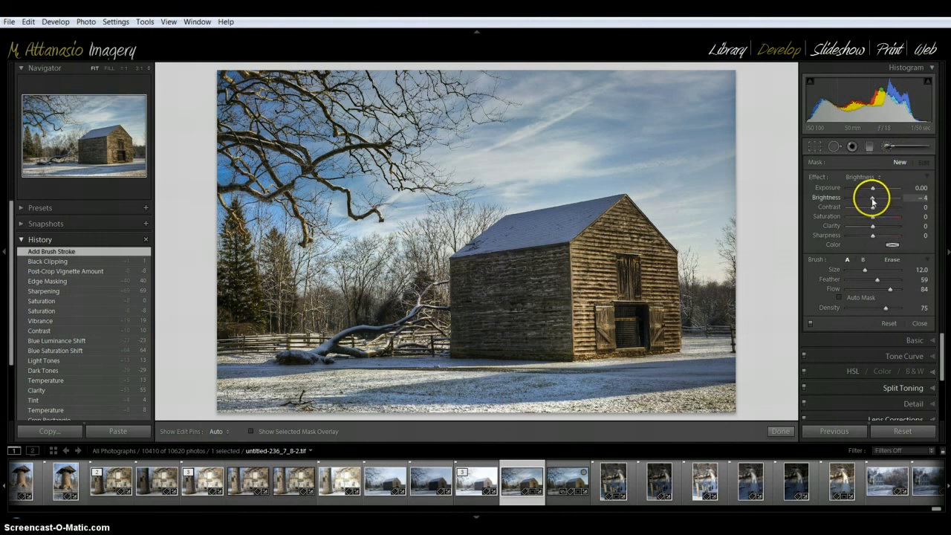
pyautogui.moveTo(872, 200); pyautogui.dragTo(870, 201)
pyautogui.scroll(-3, 315, 309)
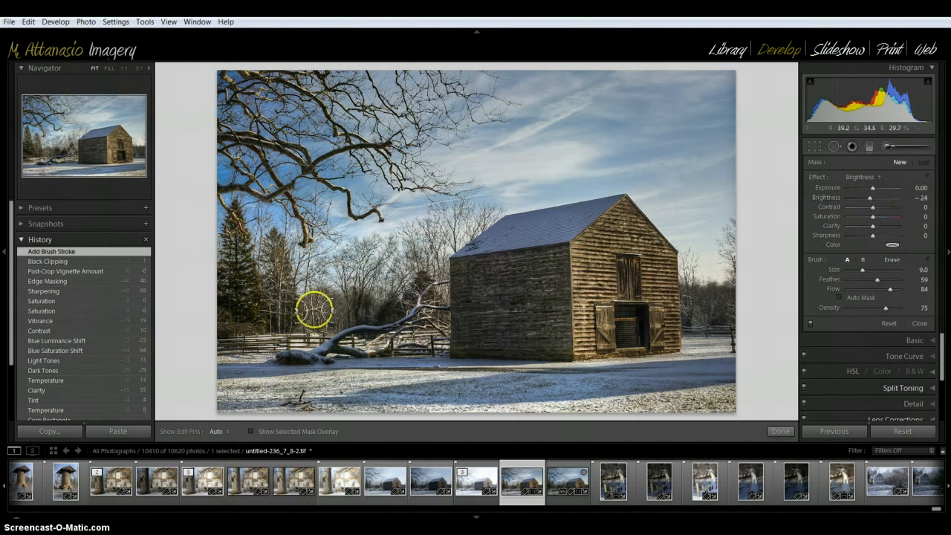
pyautogui.click(476, 518)
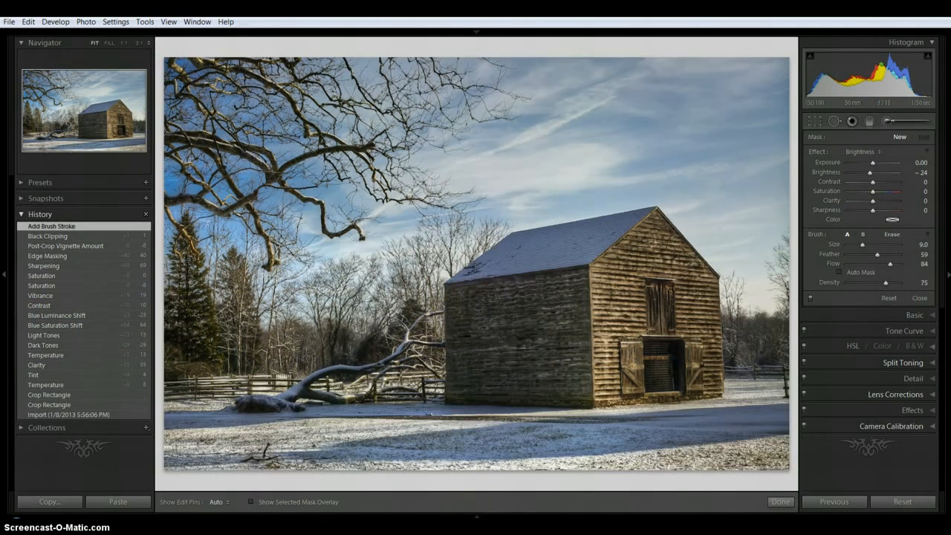
pyautogui.click(9, 276)
pyautogui.scroll(-3, 128, 261)
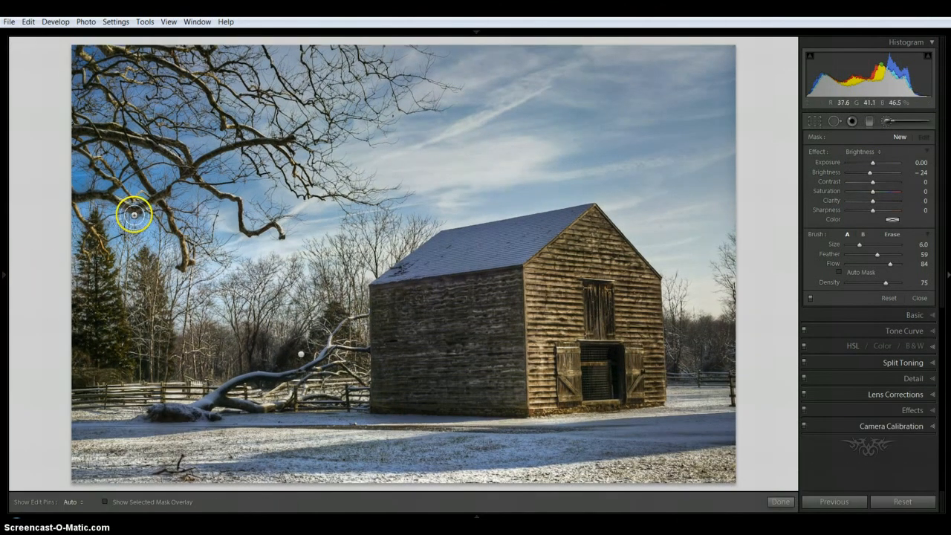
pyautogui.scroll(-3, 134, 214)
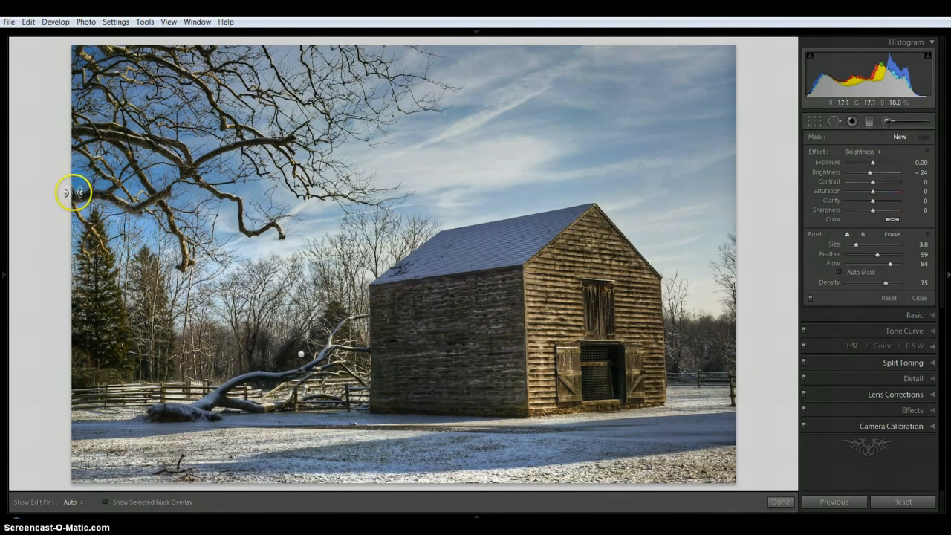
pyautogui.moveTo(76, 194)
pyautogui.mouseDown()
pyautogui.moveTo(142, 211)
pyautogui.moveTo(173, 200)
pyautogui.moveTo(132, 208)
pyautogui.moveTo(69, 199)
pyautogui.moveTo(102, 251)
pyautogui.moveTo(96, 229)
pyautogui.moveTo(79, 250)
pyautogui.moveTo(105, 255)
pyautogui.moveTo(99, 216)
pyautogui.moveTo(108, 204)
pyautogui.moveTo(130, 215)
pyautogui.moveTo(156, 200)
pyautogui.moveTo(186, 264)
pyautogui.moveTo(194, 262)
pyautogui.moveTo(187, 230)
pyautogui.moveTo(121, 145)
pyautogui.moveTo(83, 131)
pyautogui.moveTo(106, 161)
pyautogui.mouseUp()
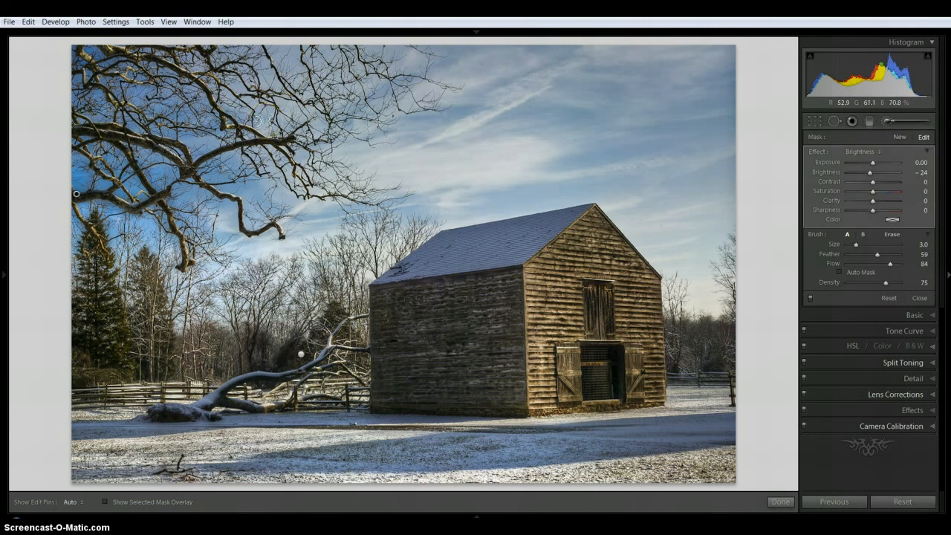
# - At 1:1 zoom, heal the dust spots in the upper-left and middle sky with spot removal at sizes 35 and 30
pyautogui.click(835, 120)
pyautogui.moveTo(2, 110)
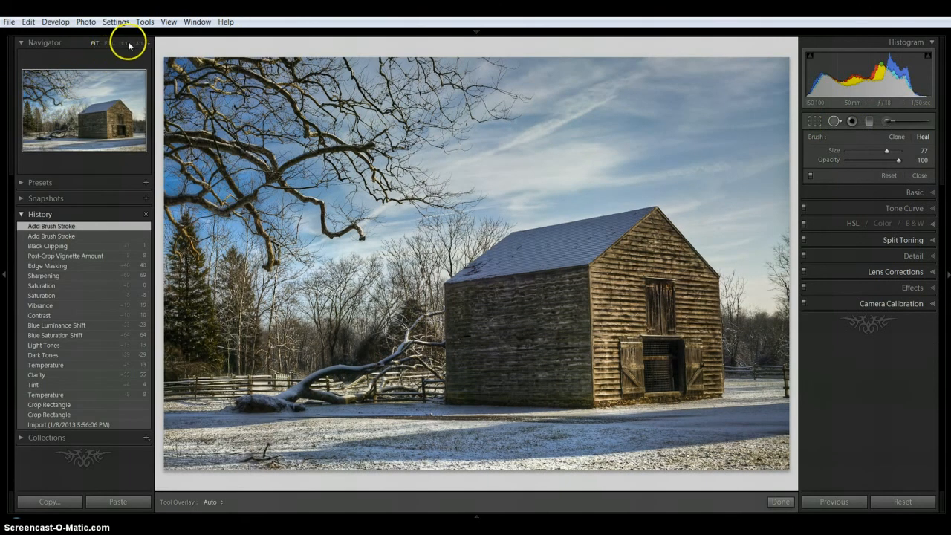
pyautogui.click(124, 43)
pyautogui.moveTo(121, 74)
pyautogui.mouseDown()
pyautogui.moveTo(99, 111)
pyautogui.moveTo(118, 90)
pyautogui.mouseUp()
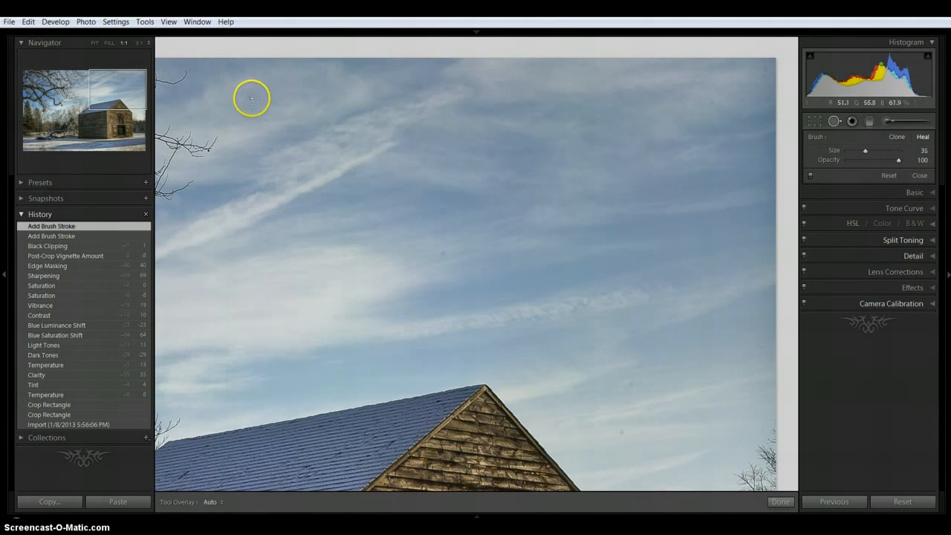
pyautogui.click(251, 98)
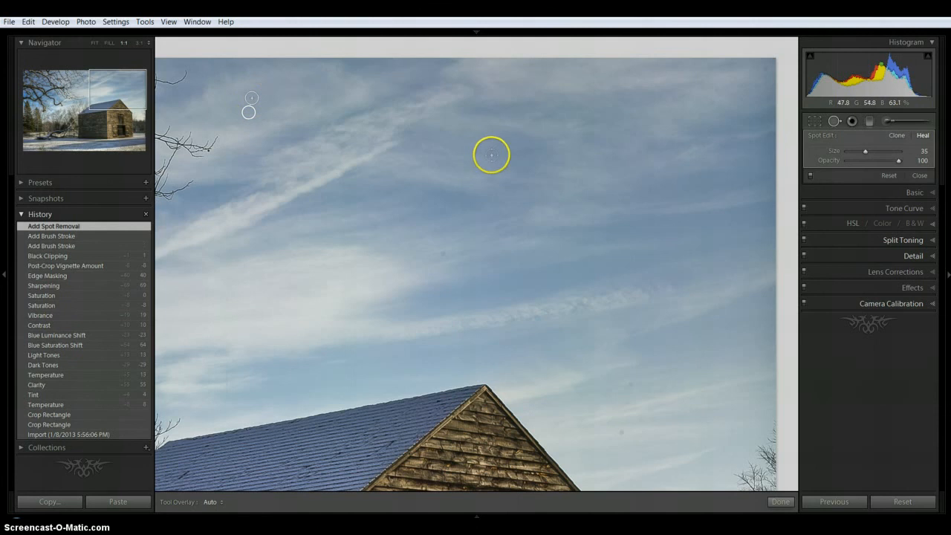
pyautogui.click(491, 154)
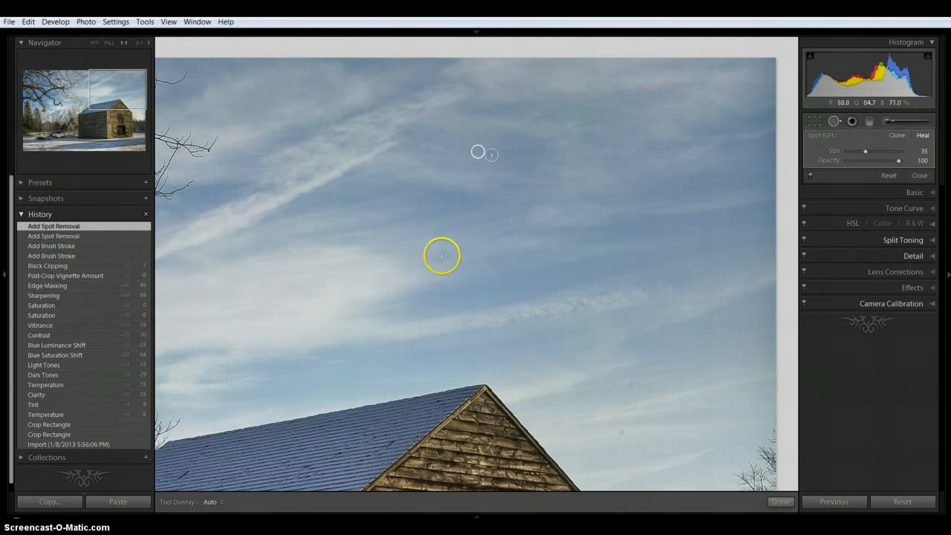
pyautogui.click(443, 254)
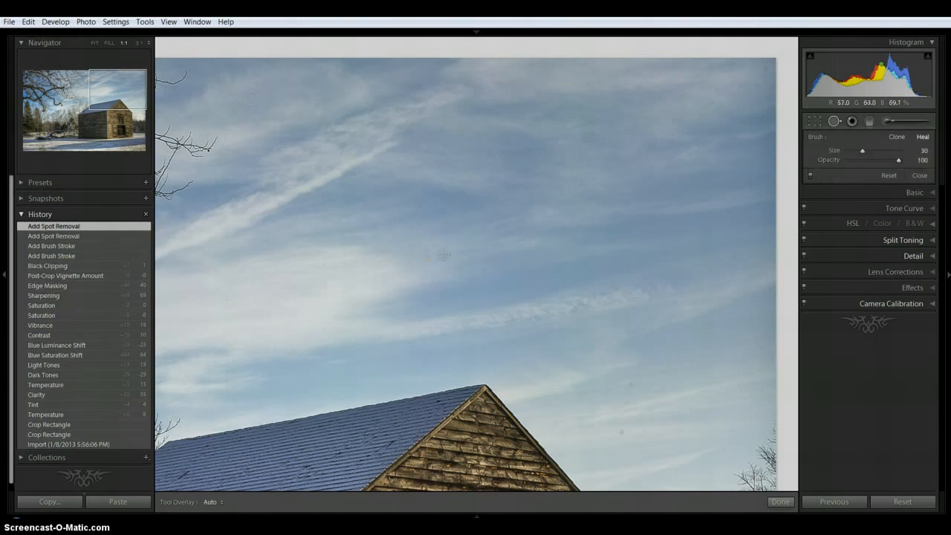
pyautogui.click(443, 255)
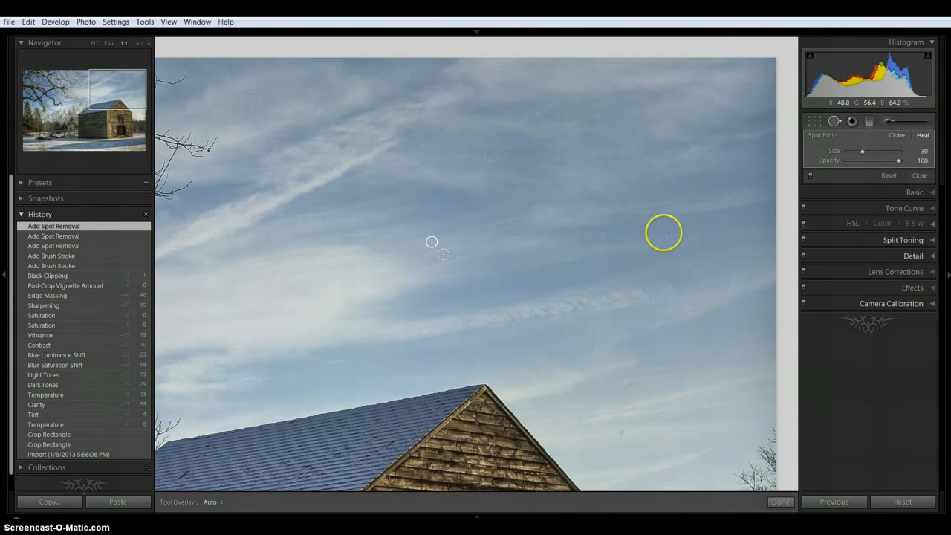
# - Heal the dust spots near the sky's upper-right corner and beside the barn's roof peak, using sizes 19 and 30
pyautogui.click(765, 67)
pyautogui.click(765, 67)
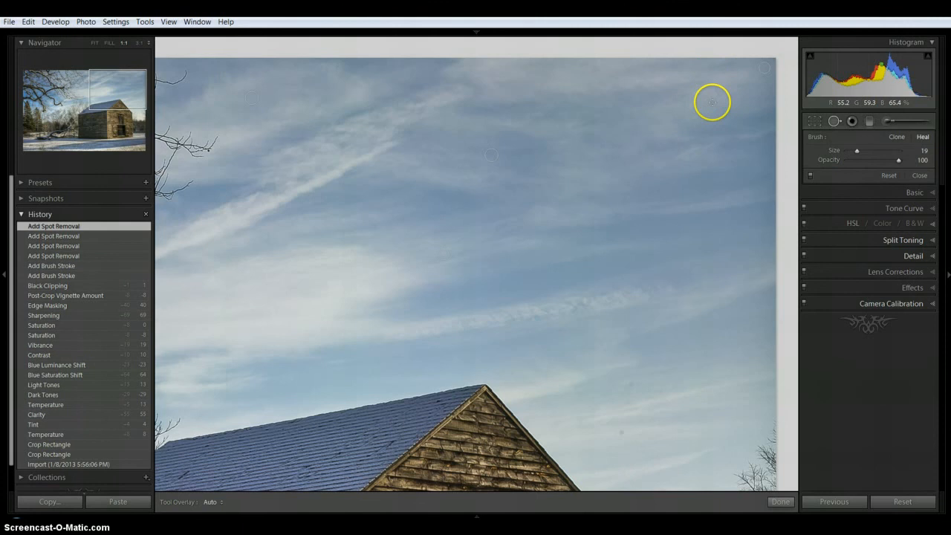
pyautogui.moveTo(712, 103); pyautogui.dragTo(717, 90)
pyautogui.click(718, 89)
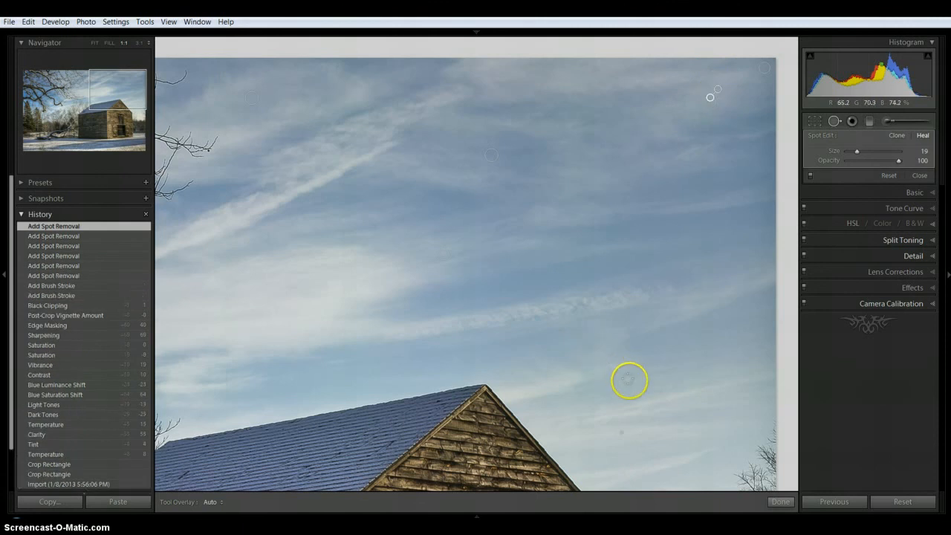
pyautogui.click(629, 382)
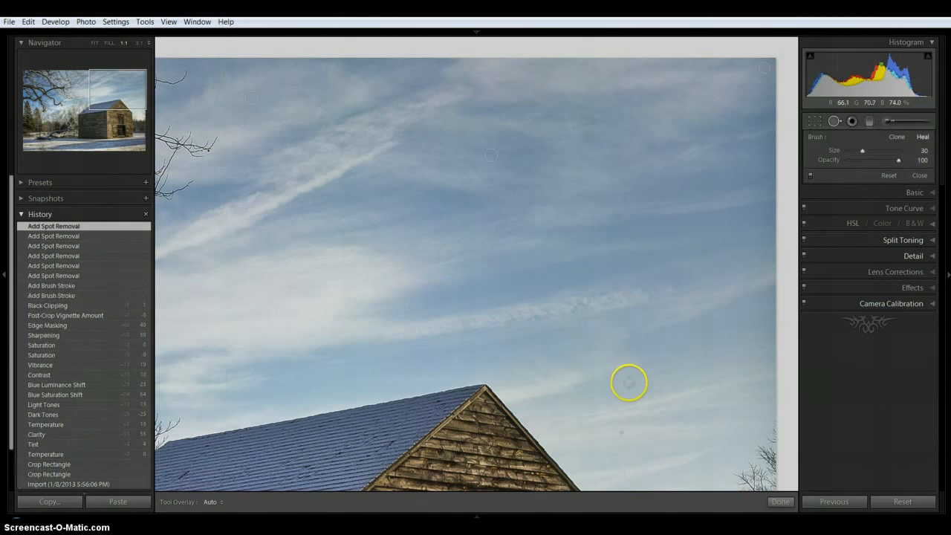
pyautogui.click(622, 433)
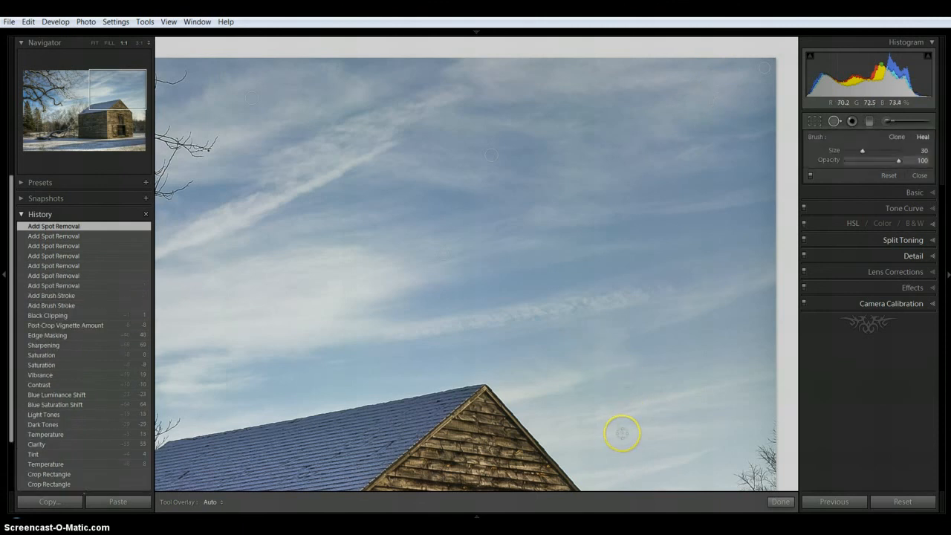
pyautogui.moveTo(622, 433); pyautogui.dragTo(435, 271)
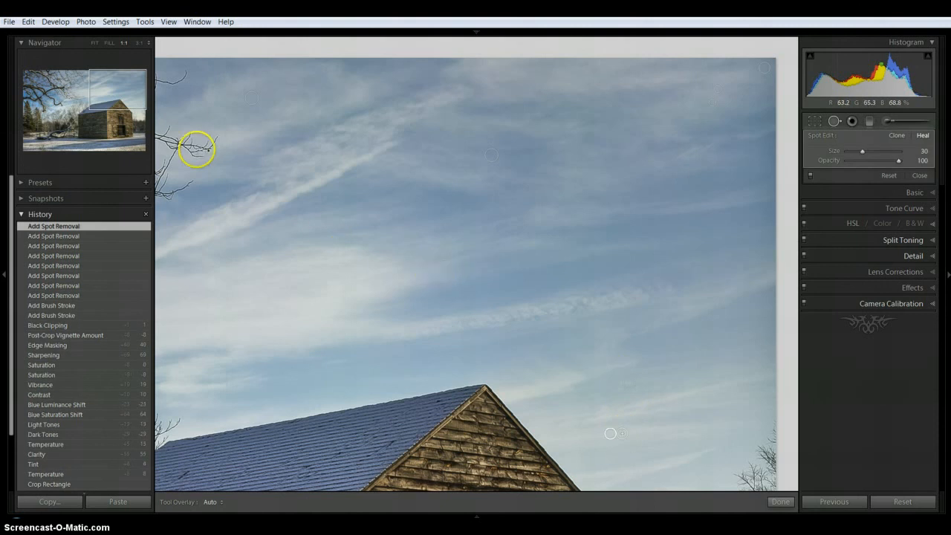
# - Heal the dust spot in the clouds between the branches and the barn roof, fit the whole photo in view and close spot removal
pyautogui.moveTo(144, 93); pyautogui.dragTo(98, 95)
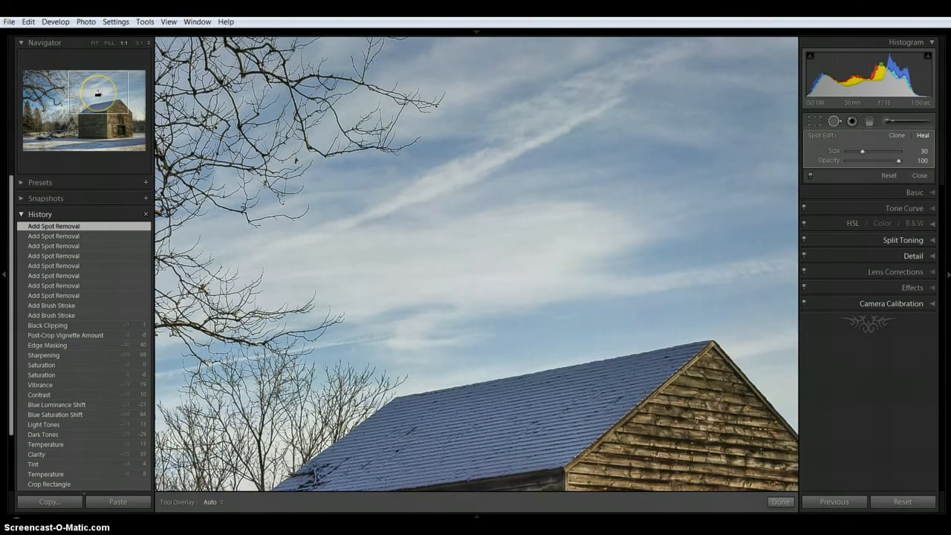
pyautogui.click(381, 275)
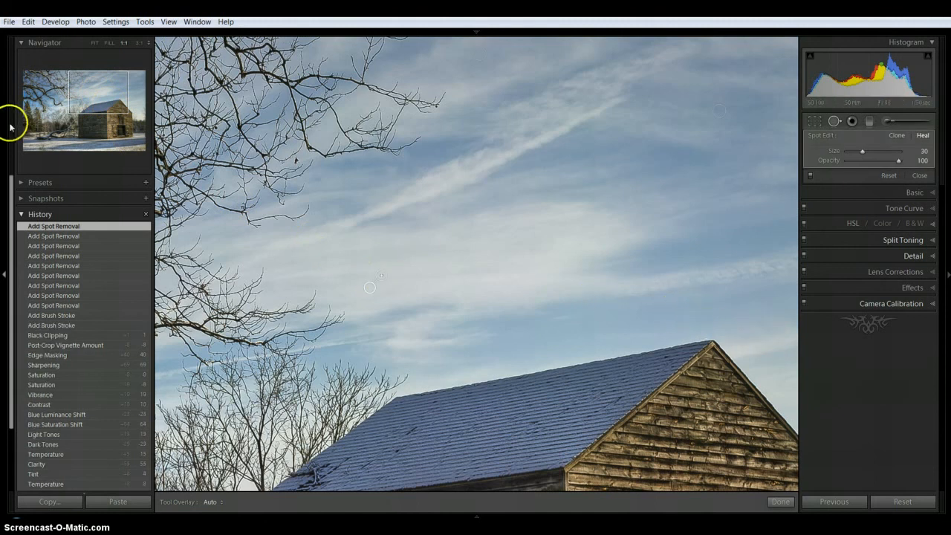
pyautogui.click(24, 215)
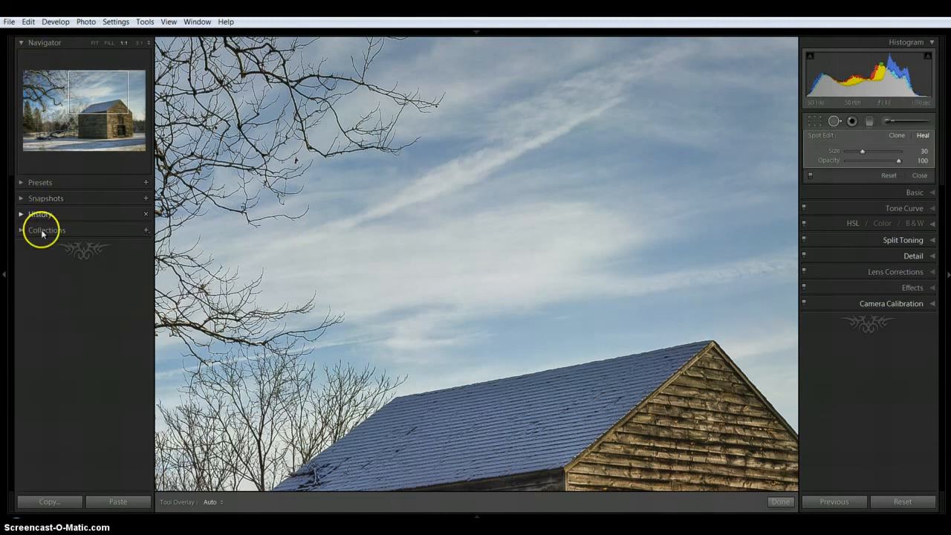
pyautogui.click(95, 43)
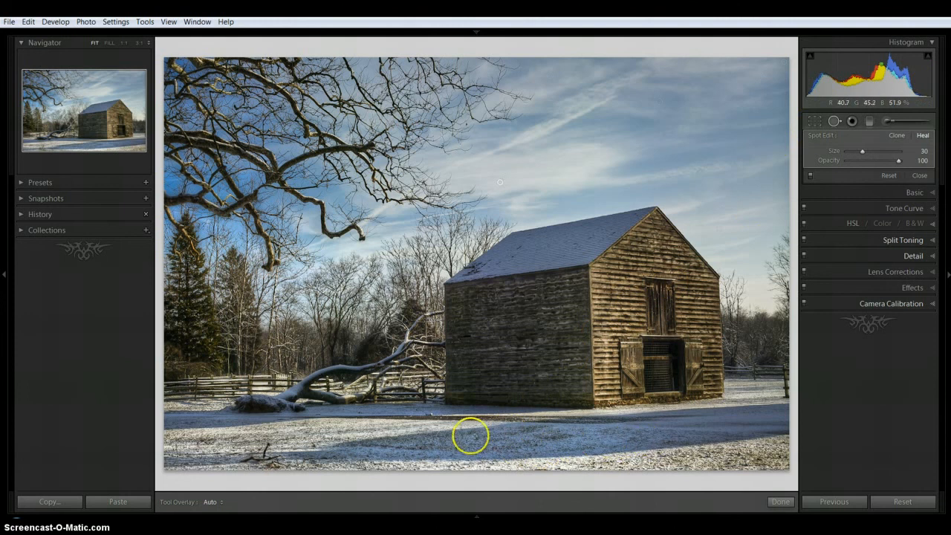
pyautogui.click(918, 175)
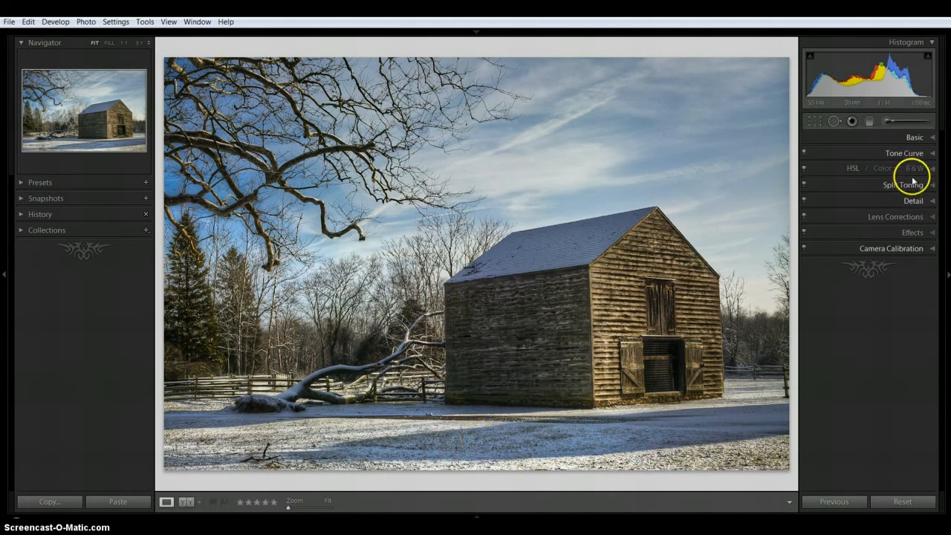
# - Lower the tone curve's Darks to -48 with targeted adjustment in the image, and enlarge the viewing area
pyautogui.click(927, 153)
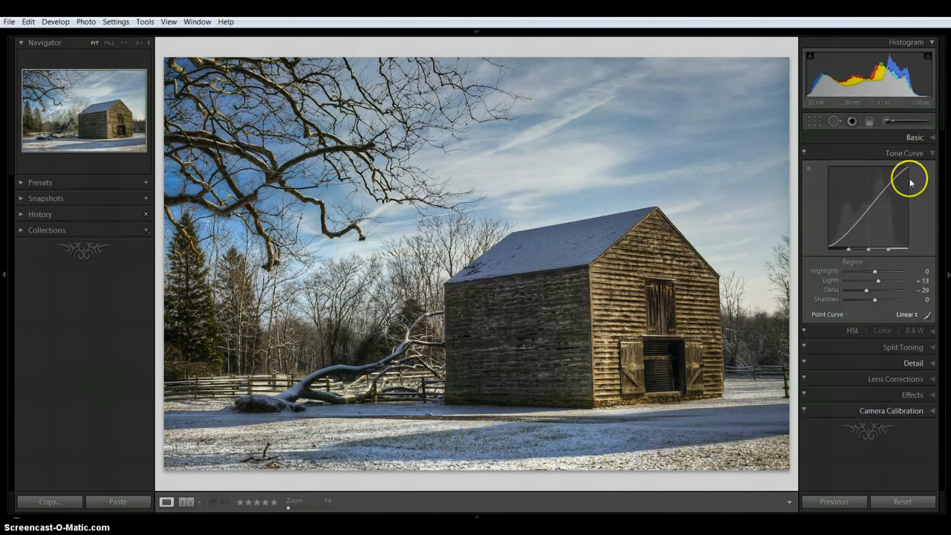
pyautogui.click(808, 169)
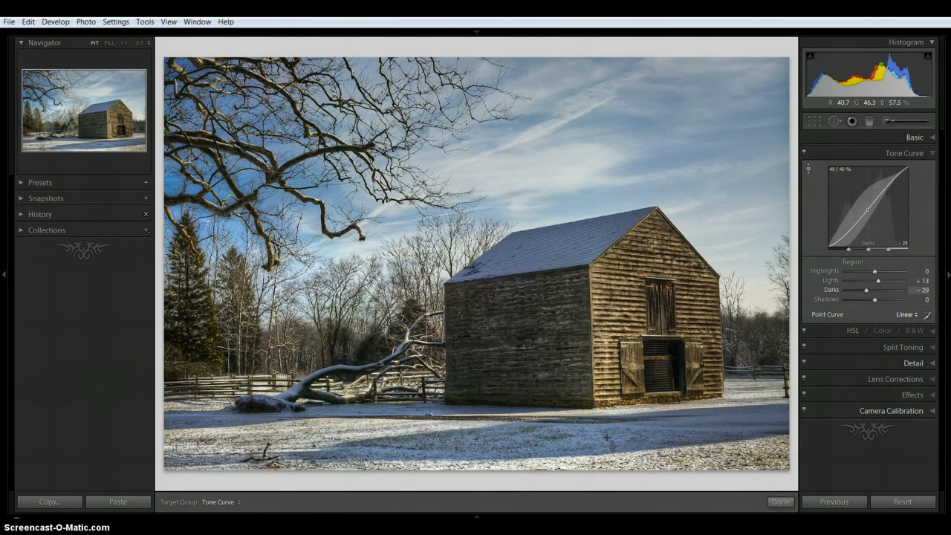
pyautogui.moveTo(728, 83); pyautogui.dragTo(728, 95)
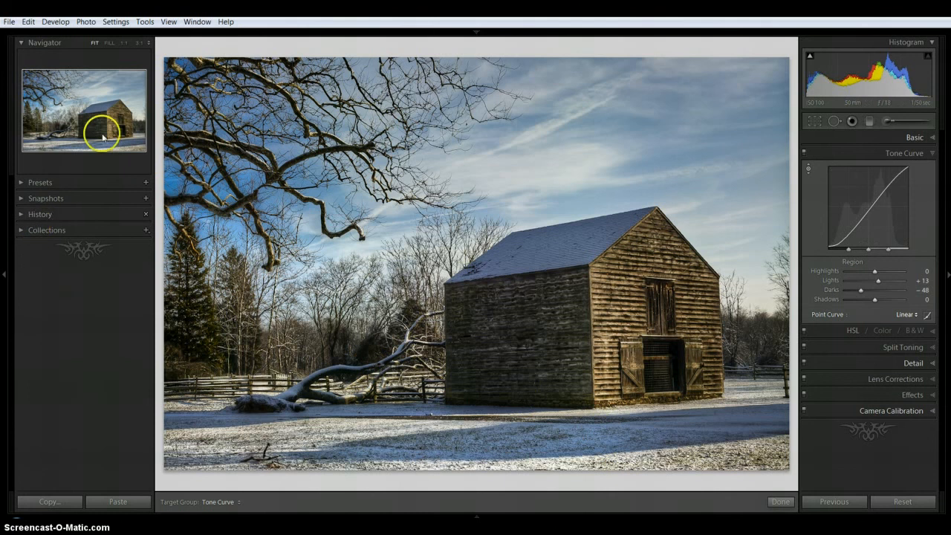
pyautogui.click(5, 280)
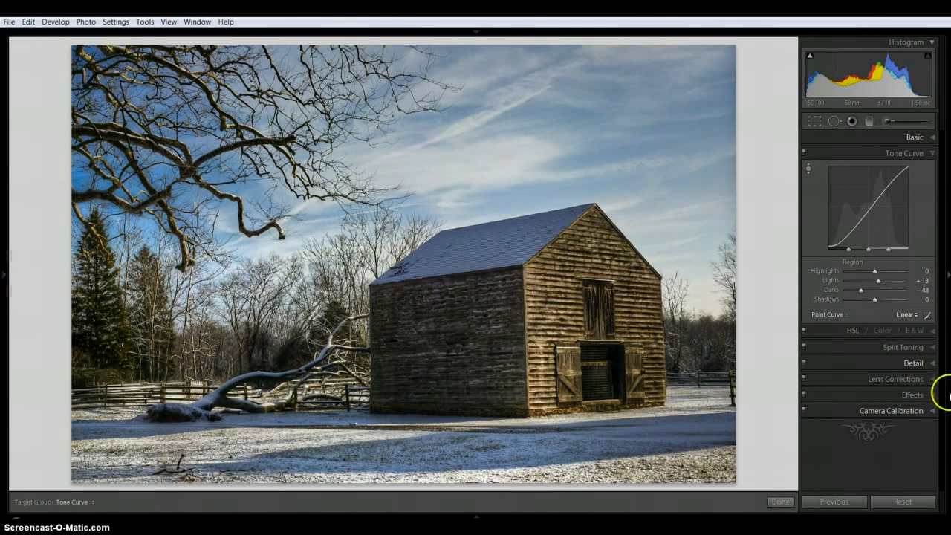